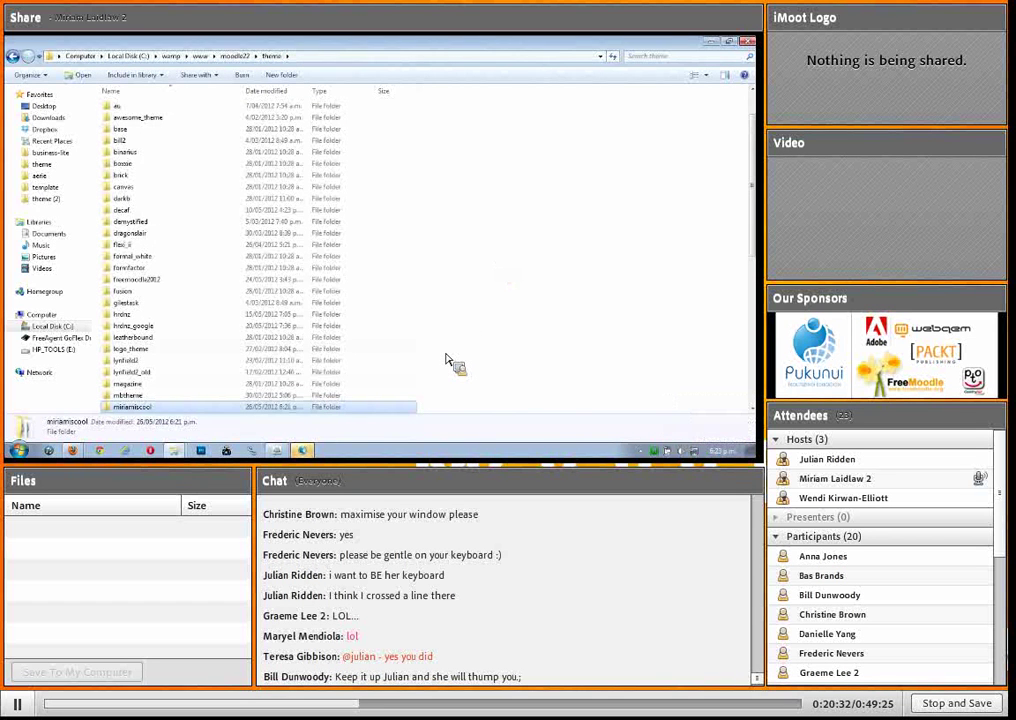
- Open the miriamiscool theme folder and bring its language, config.php and version.php files into Komodo Edit
{"action": "double_click", "coordinate": [140, 407]}
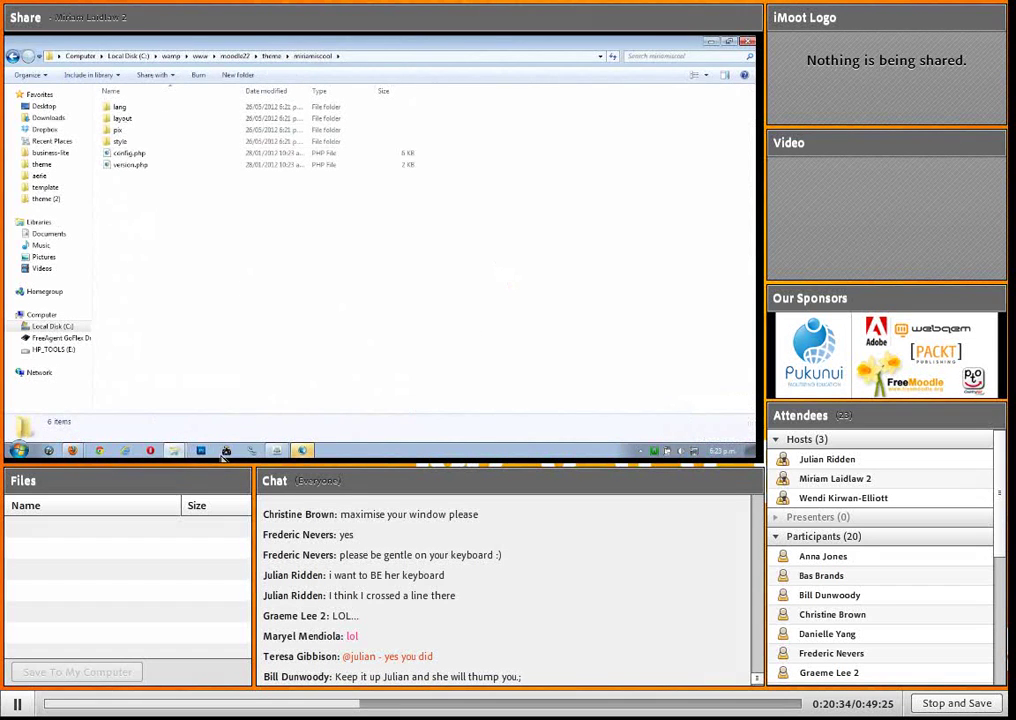
{"action": "mouse_move", "coordinate": [175, 452]}
{"action": "left_click", "coordinate": [178, 427]}
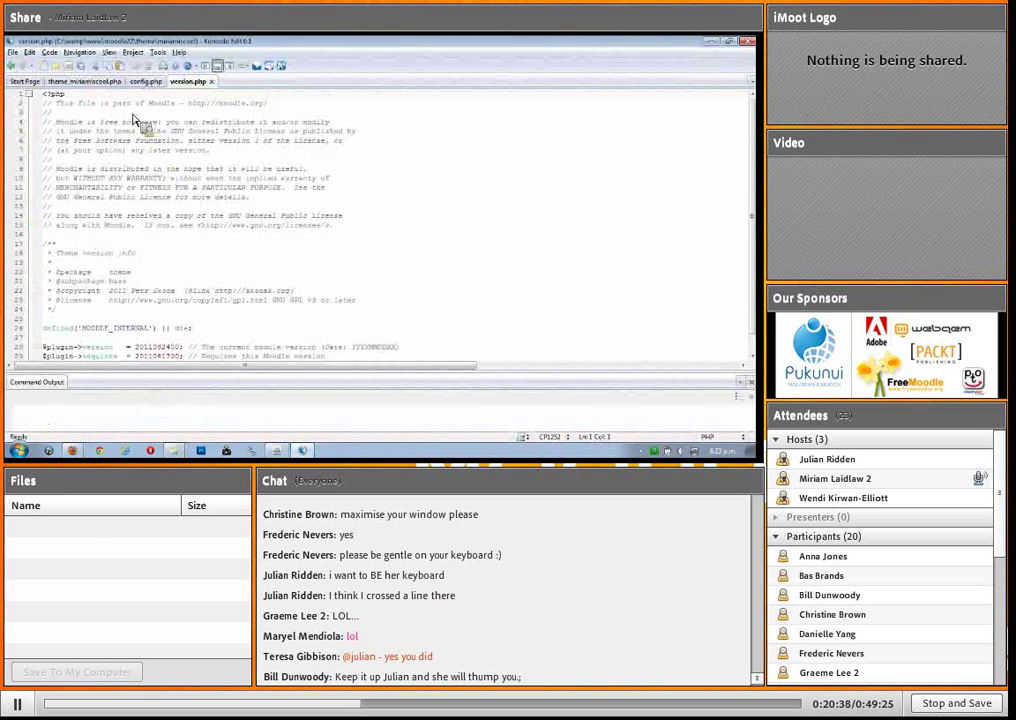
{"action": "mouse_move", "coordinate": [175, 452]}
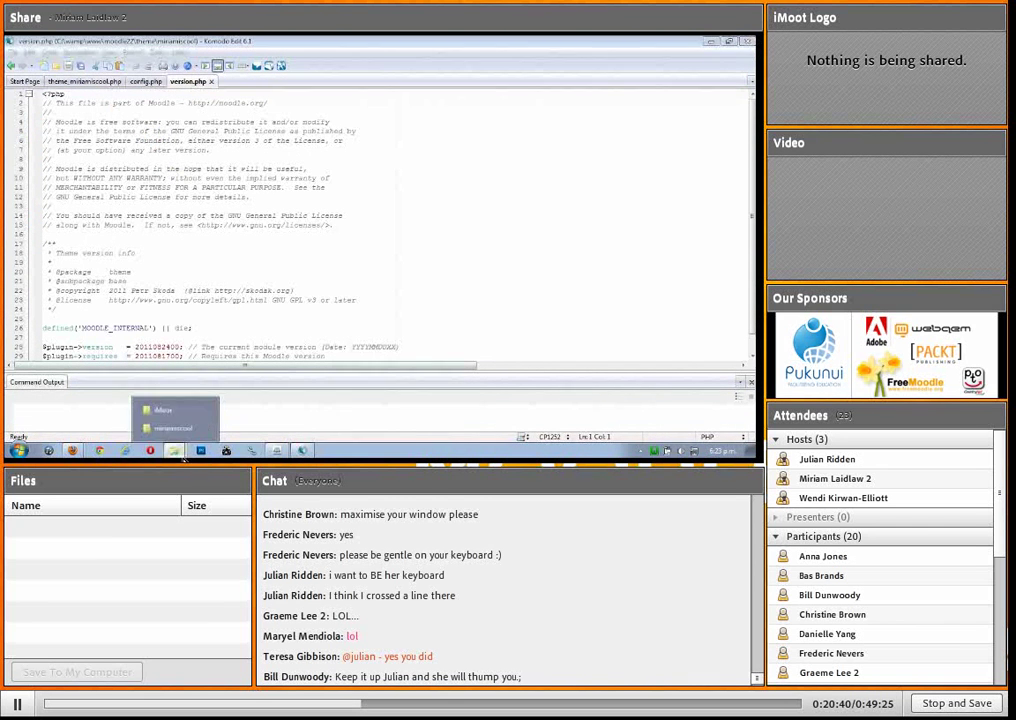
{"action": "left_click", "coordinate": [172, 419]}
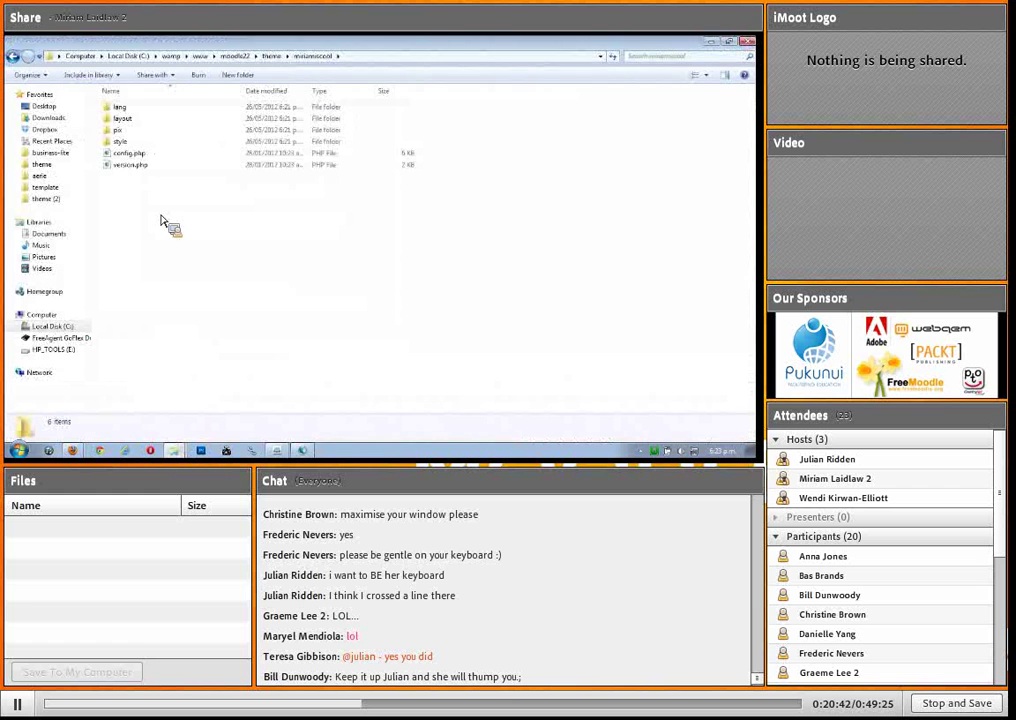
{"action": "mouse_move", "coordinate": [140, 131]}
{"action": "left_mouse_down"}
{"action": "mouse_move", "coordinate": [136, 153]}
{"action": "mouse_move", "coordinate": [138, 131]}
{"action": "left_mouse_up"}
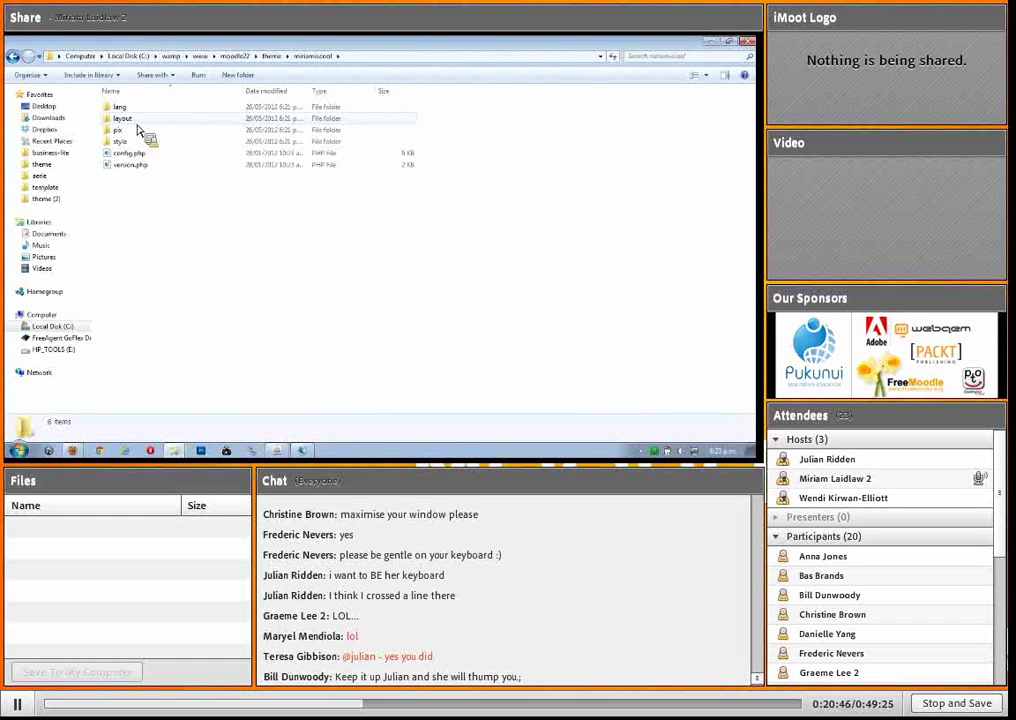
{"action": "left_click_drag", "start_coordinate": [140, 130], "coordinate": [55, 160]}
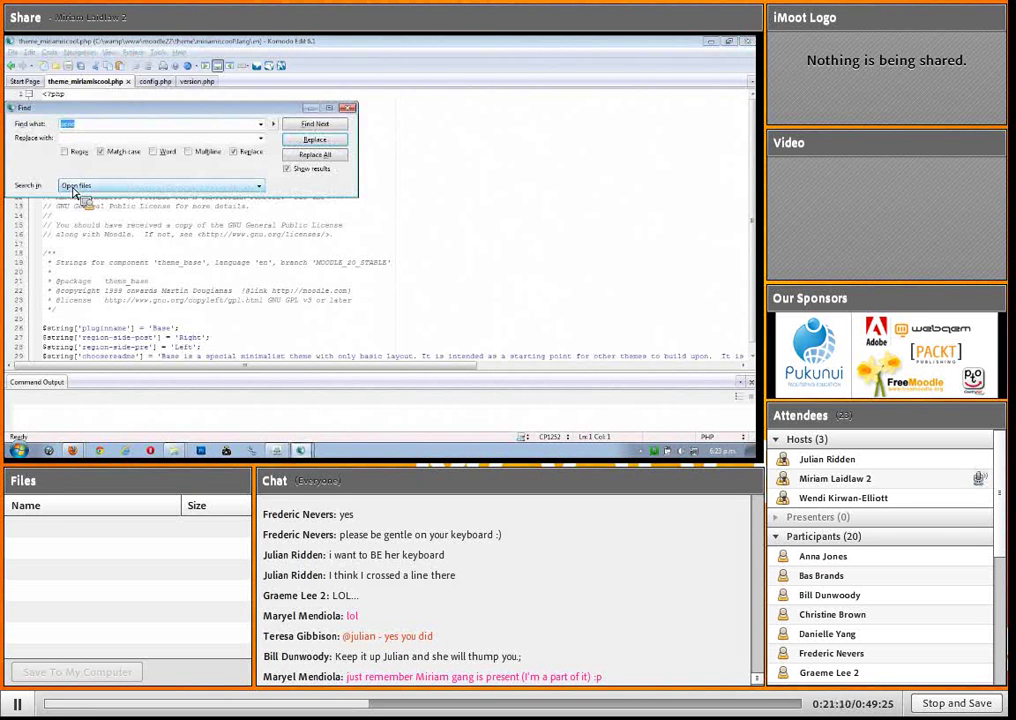
- Replace all 9 occurrences of 'base' with 'miriamiscool' in all open theme files
{"action": "left_click", "coordinate": [73, 190]}
{"action": "left_click", "coordinate": [106, 196]}
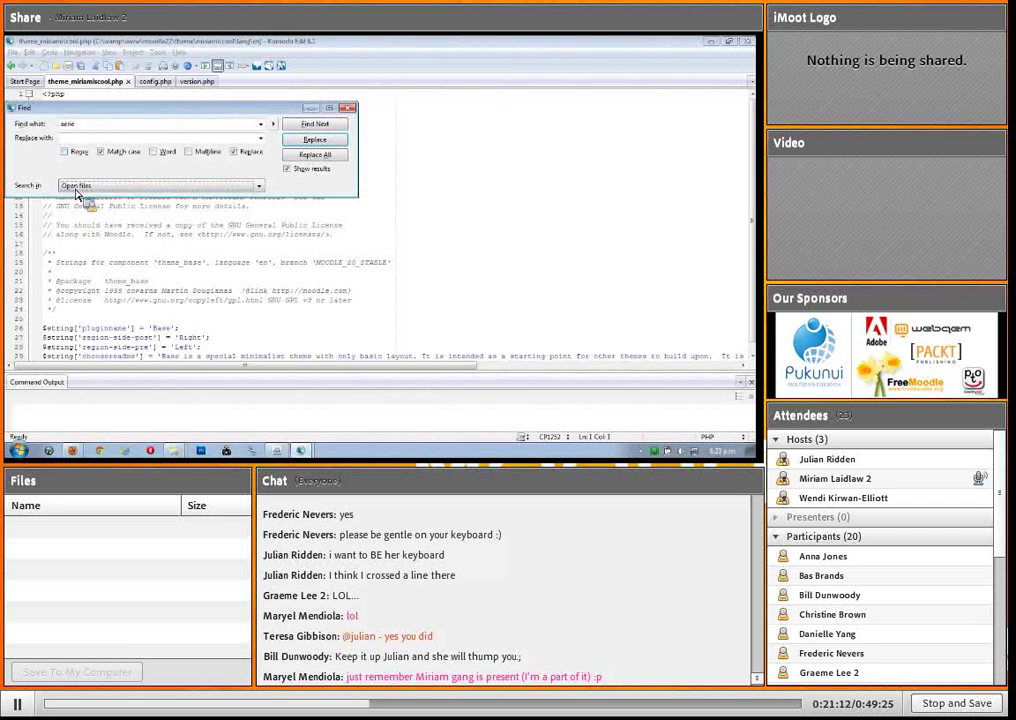
{"action": "left_click_drag", "start_coordinate": [88, 108], "coordinate": [338, 119]}
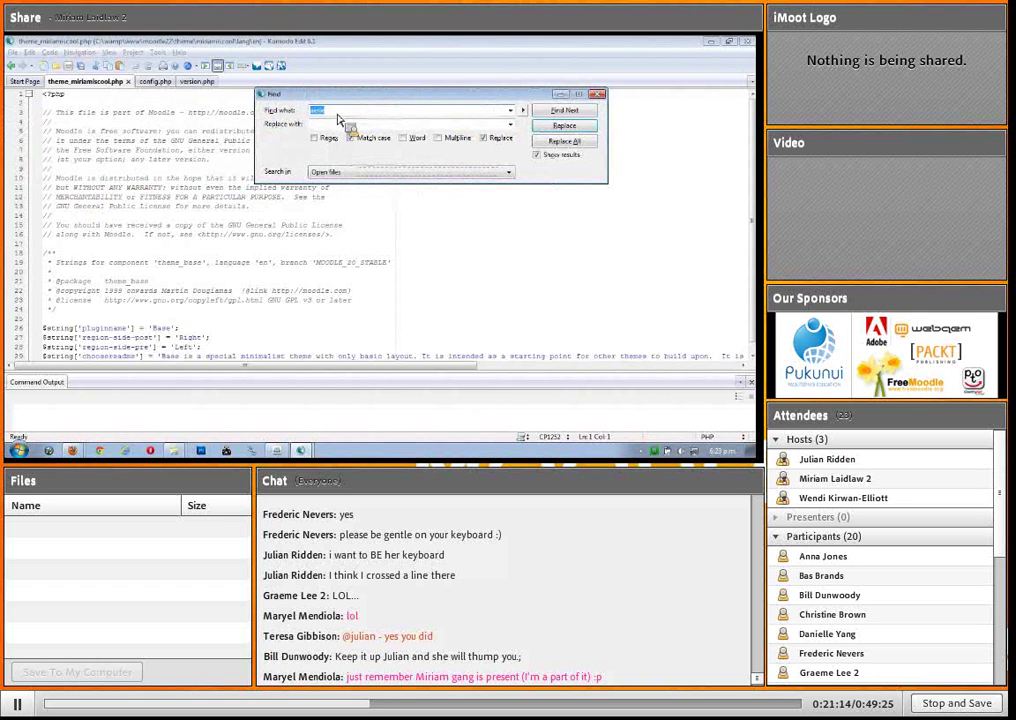
{"action": "type", "text": "base"}
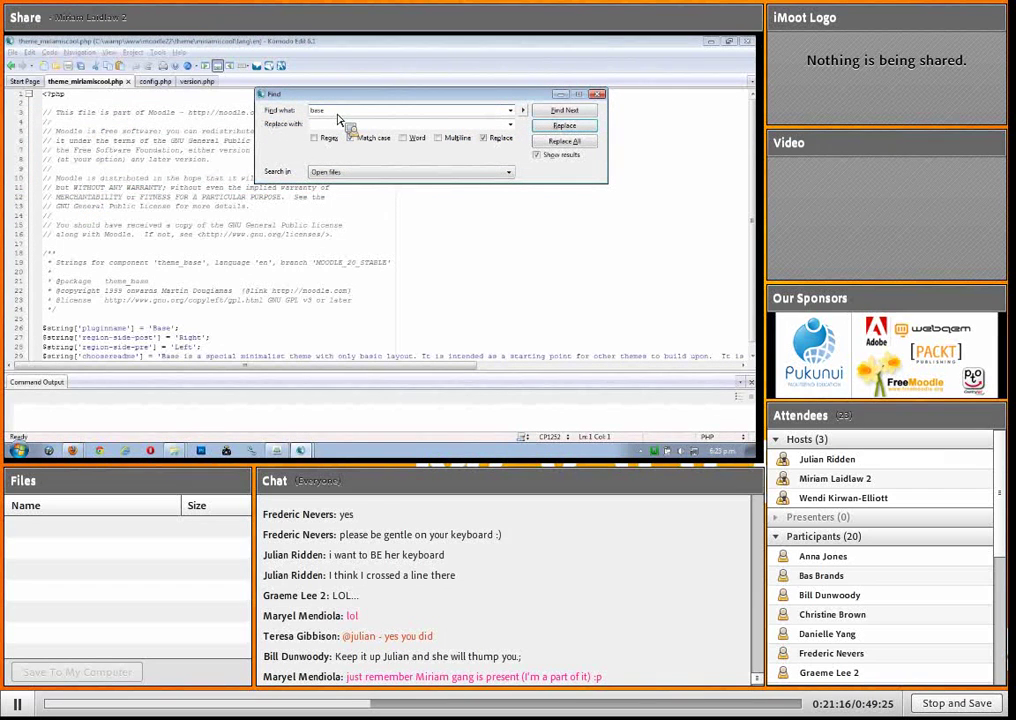
{"action": "key", "text": "Tab"}
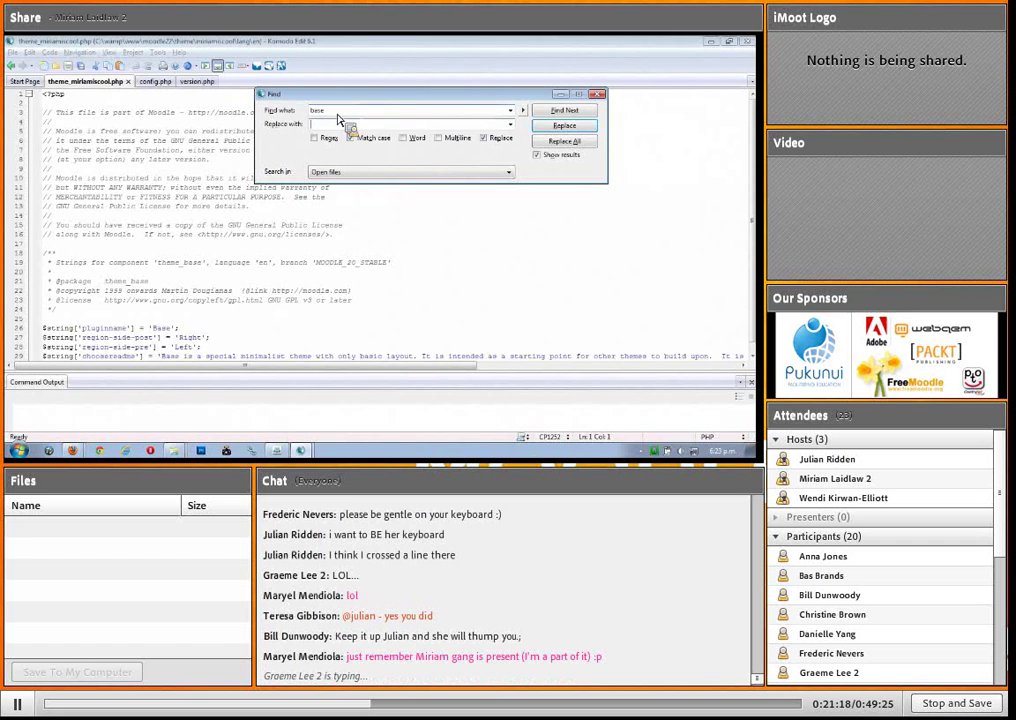
{"action": "type", "text": "miriamiscool"}
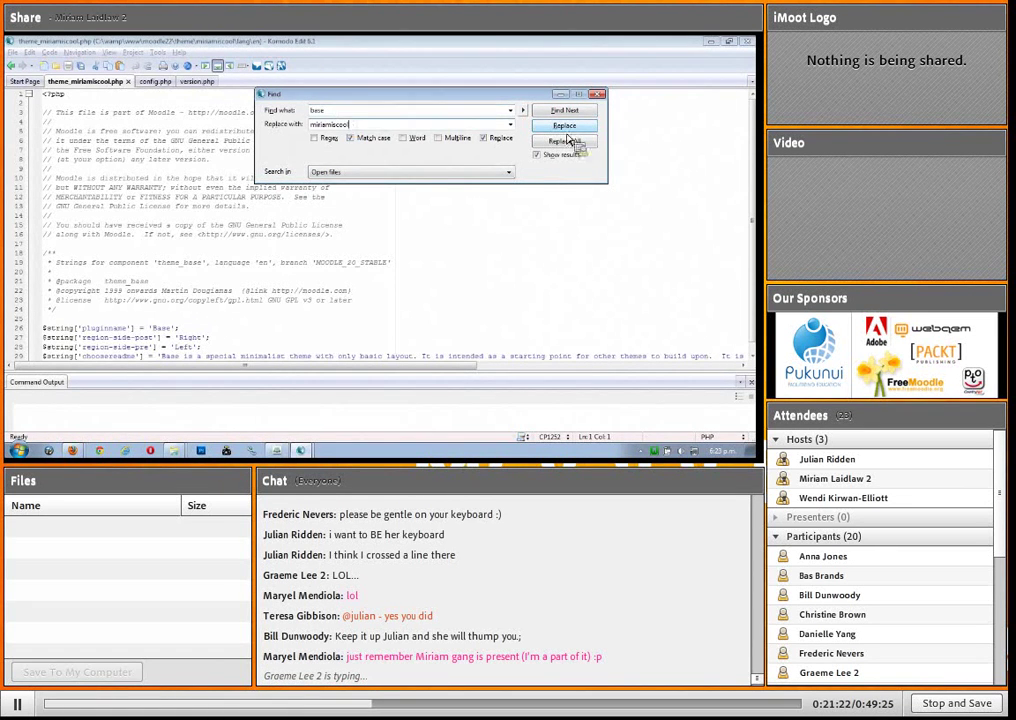
{"action": "left_click", "coordinate": [563, 141]}
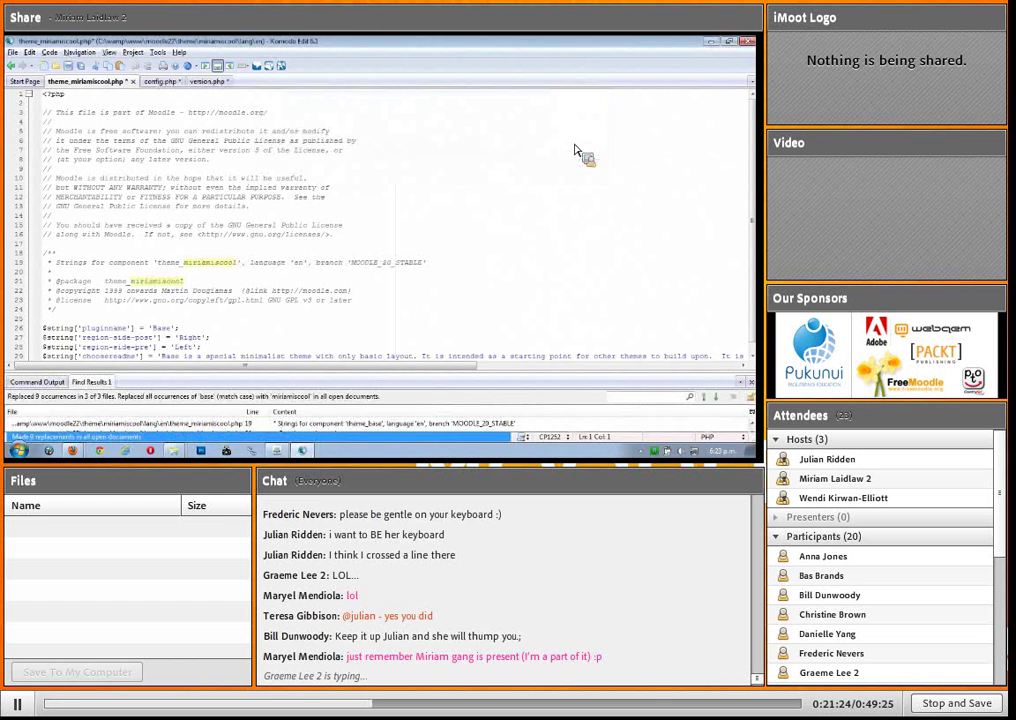
- Save the edited theme_miriamiscool.php and config.php, then return to the browser
{"action": "left_click", "coordinate": [67, 65]}
{"action": "left_click", "coordinate": [148, 81]}
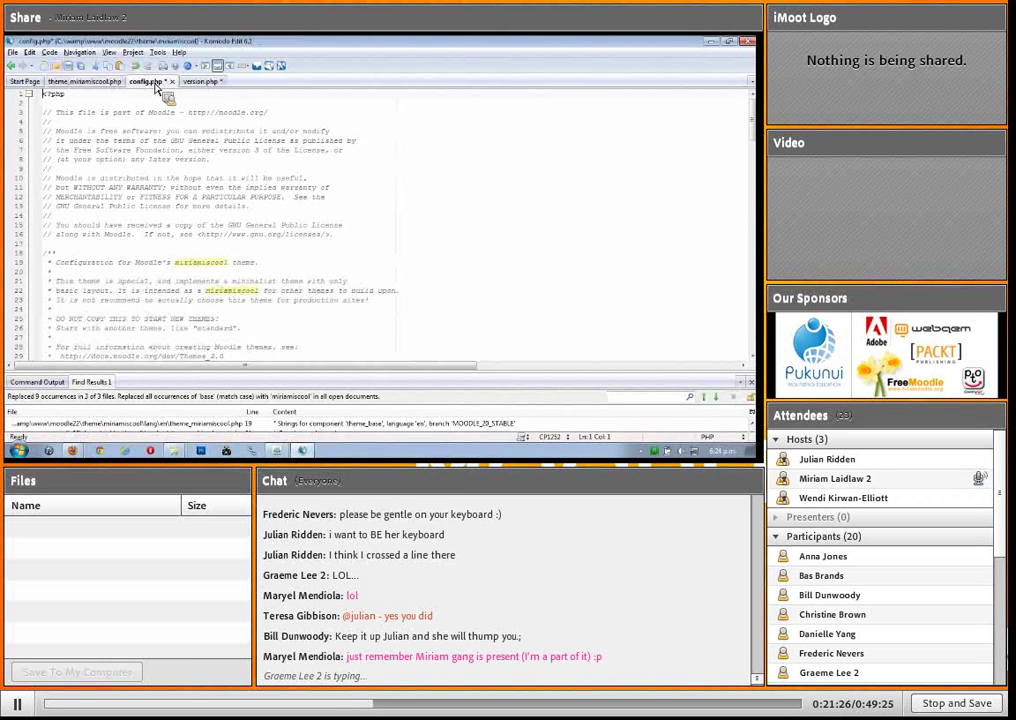
{"action": "left_click", "coordinate": [67, 66]}
{"action": "left_click", "coordinate": [200, 81]}
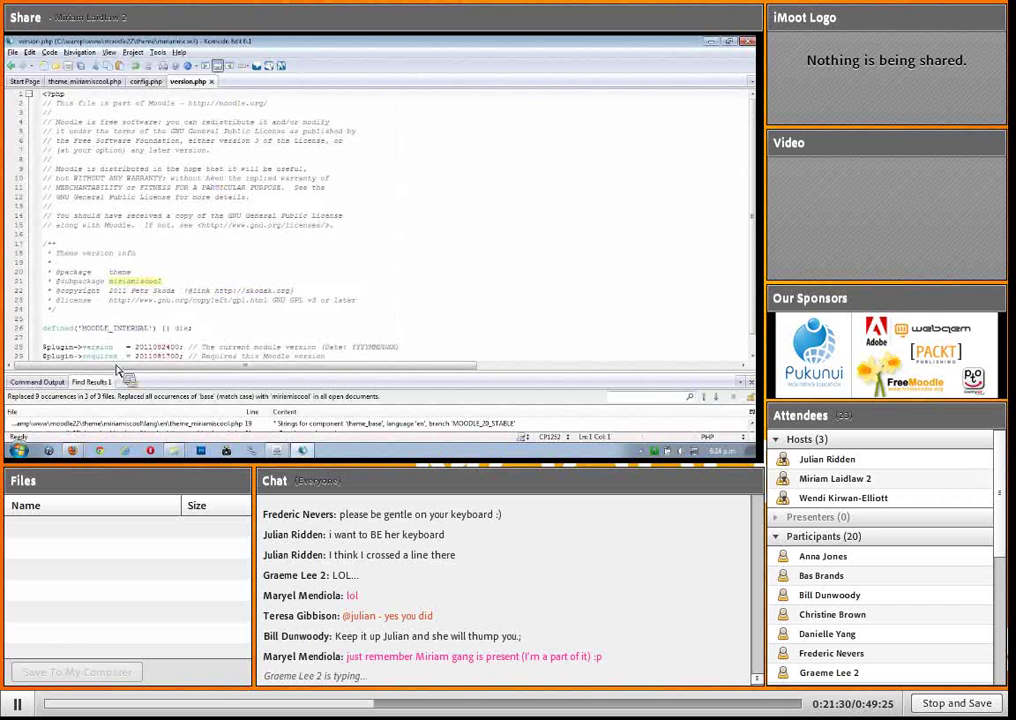
{"action": "left_click", "coordinate": [80, 453]}
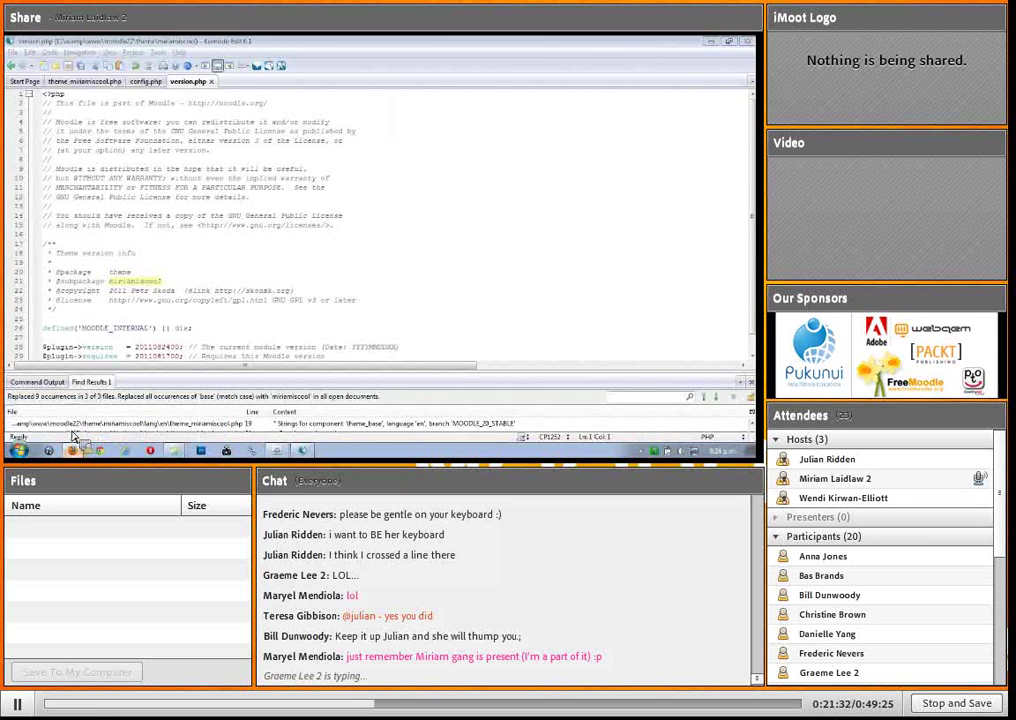
{"action": "left_click", "coordinate": [80, 414]}
- Open Site administration > Notifications on the local Moodle site and find the /theme/miriamiscool 'To be installed' row
{"action": "left_click", "coordinate": [120, 43]}
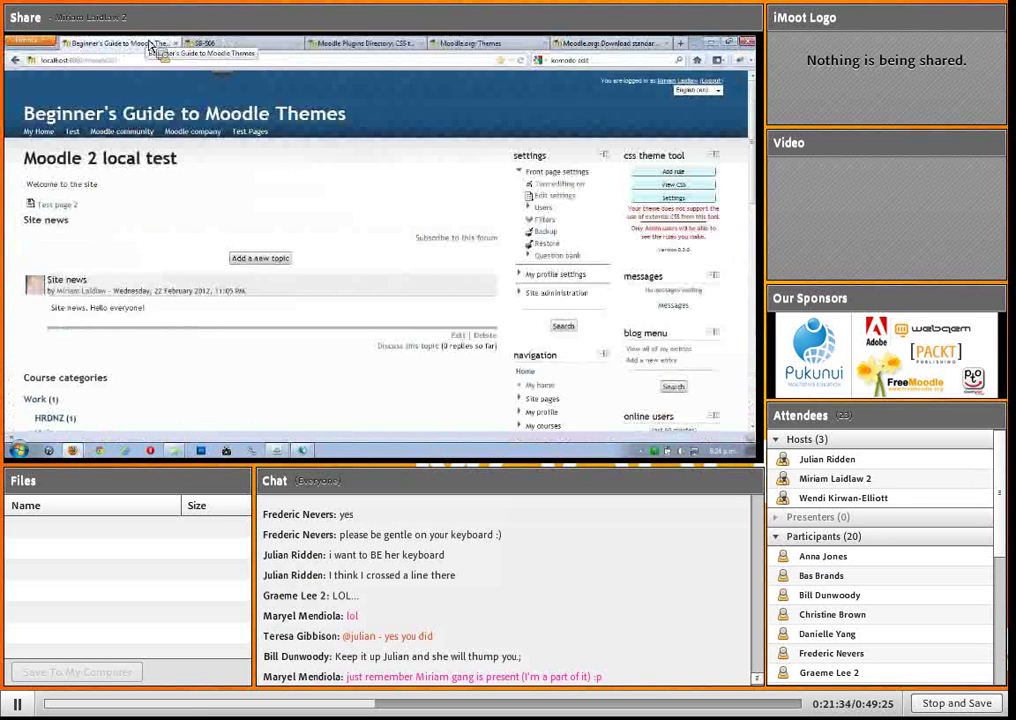
{"action": "left_click", "coordinate": [552, 292]}
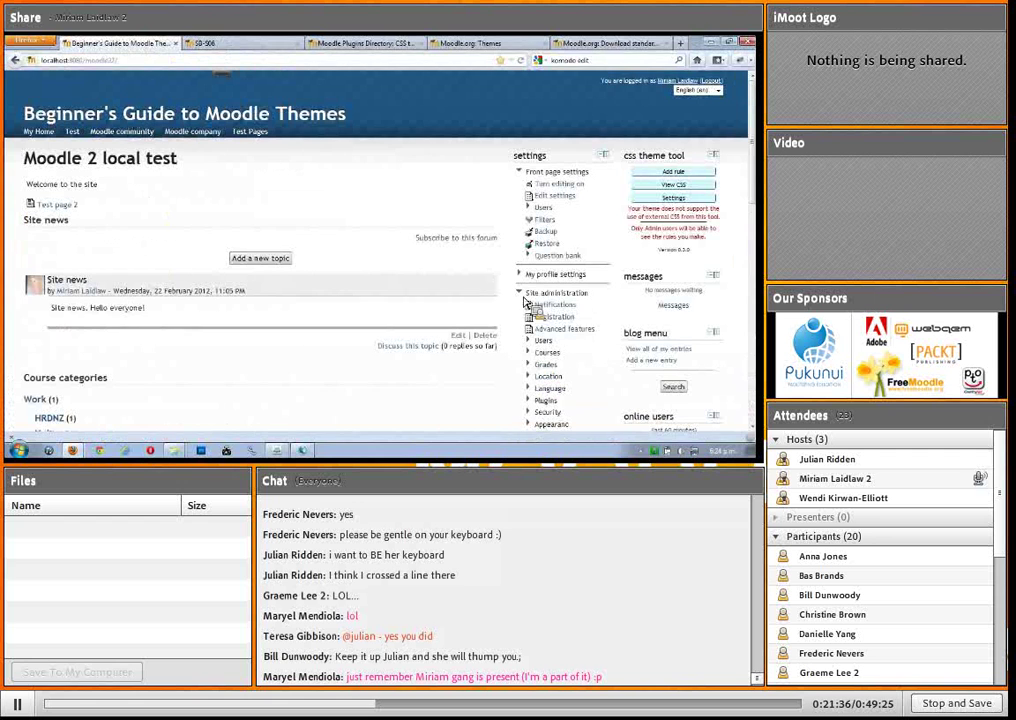
{"action": "left_click", "coordinate": [553, 305]}
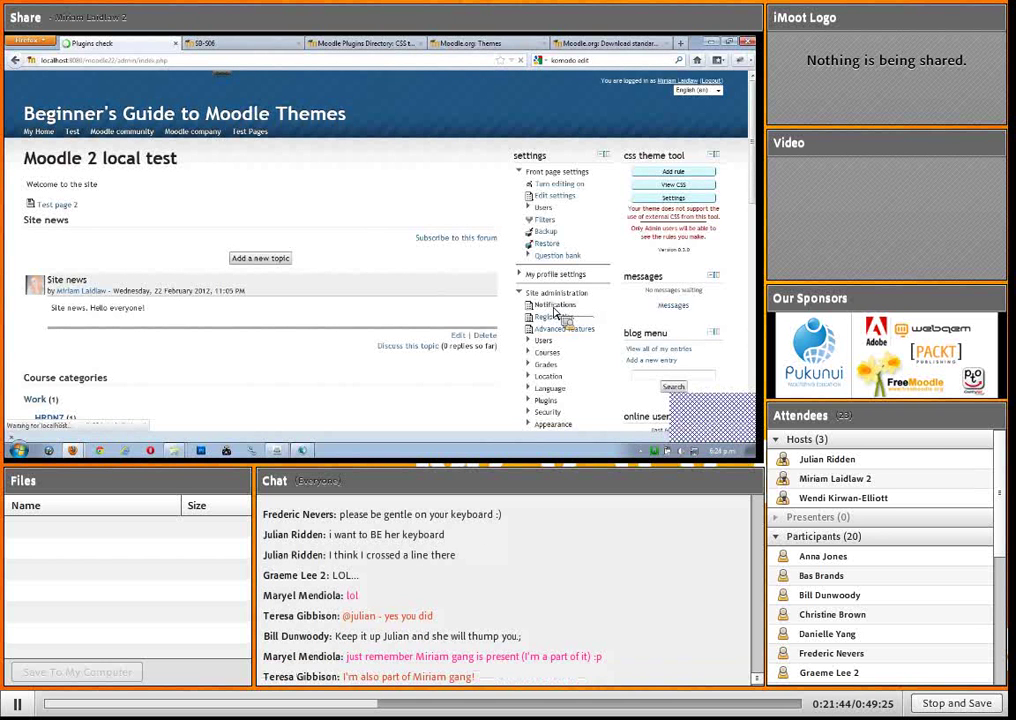
{"action": "scroll", "coordinate": [175, 260], "scroll_direction": "down", "scroll_amount": 4}
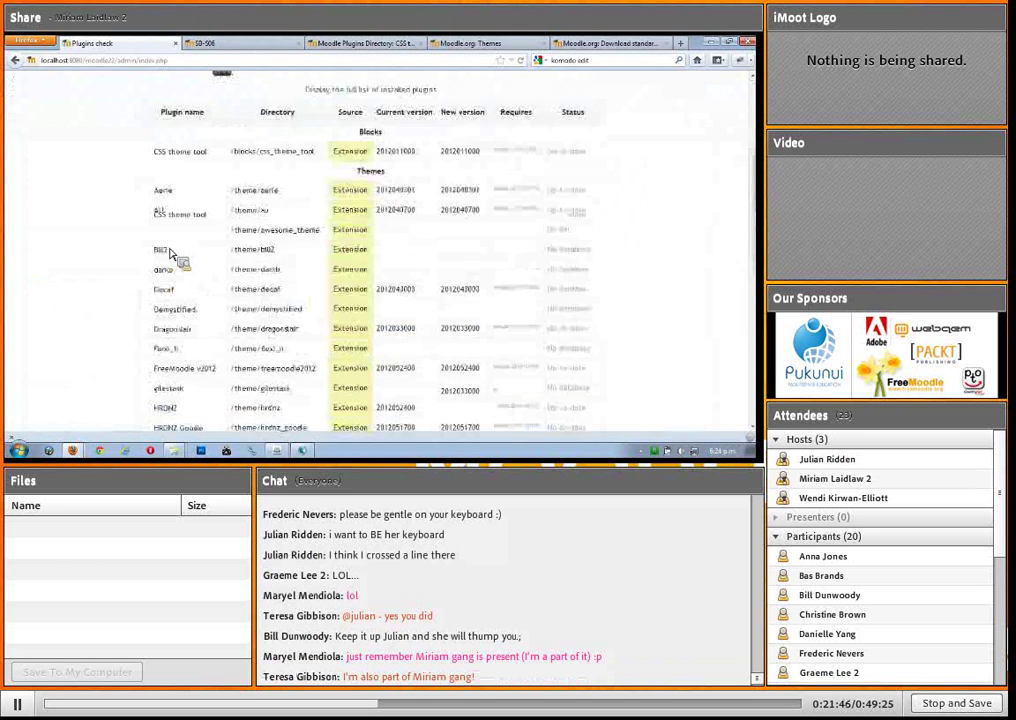
{"action": "scroll", "coordinate": [170, 253], "scroll_direction": "down", "scroll_amount": 5}
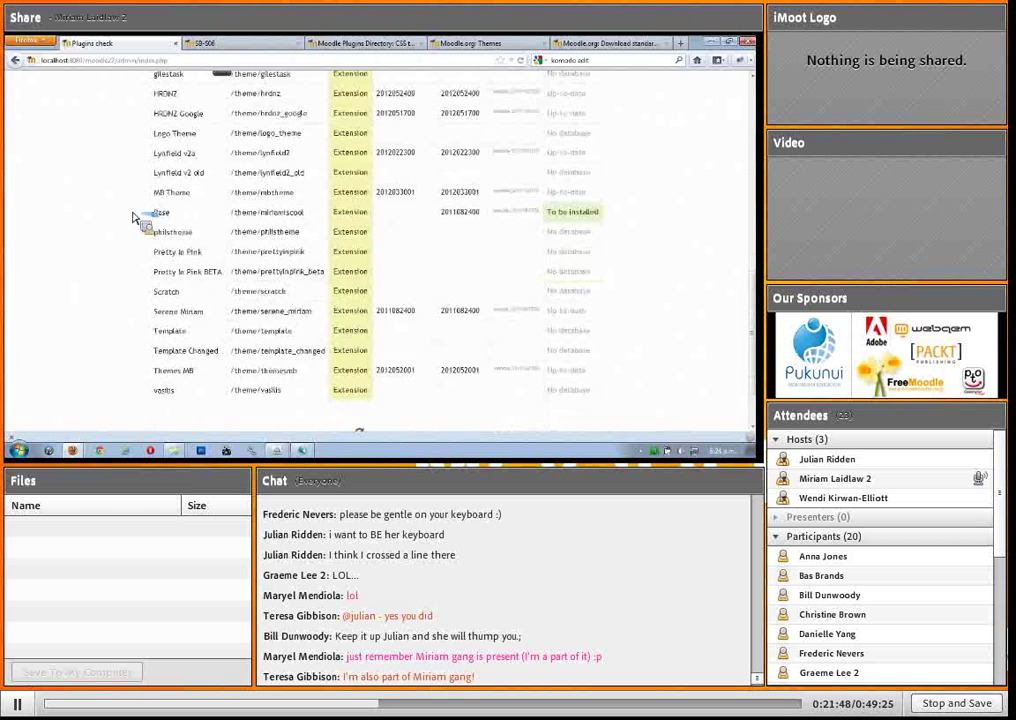
{"action": "left_click_drag", "start_coordinate": [135, 218], "coordinate": [622, 220]}
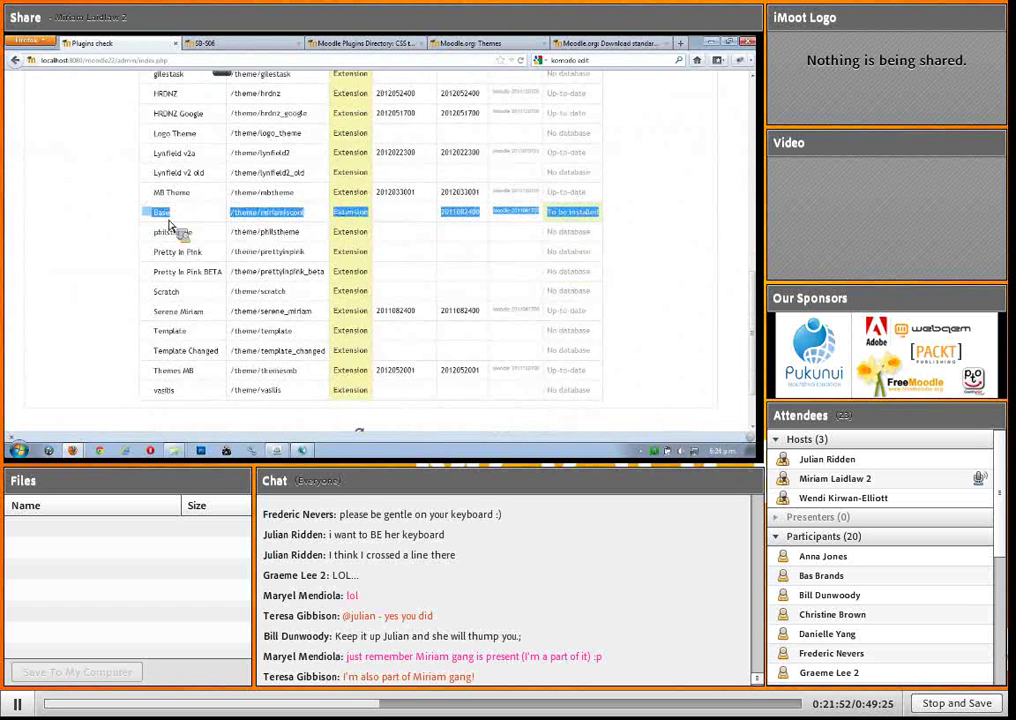
- Change the pluginname string in theme_miriamiscool.php from 'Base' to 'Miriam is Cool'
{"action": "left_click", "coordinate": [302, 450]}
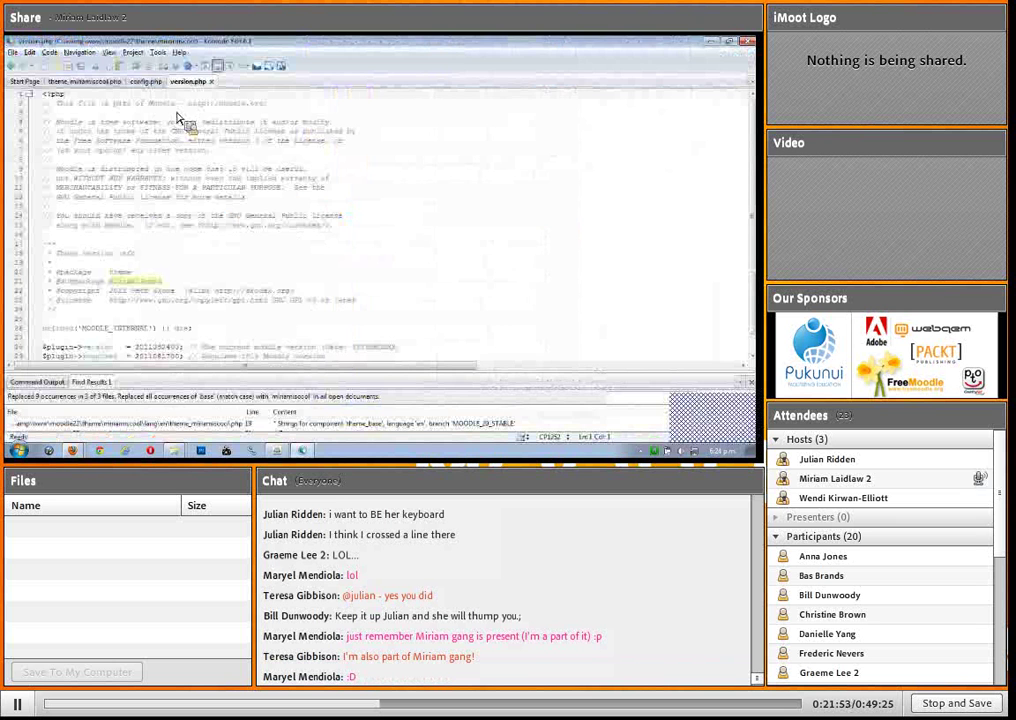
{"action": "left_click", "coordinate": [88, 81]}
{"action": "double_click", "coordinate": [160, 328]}
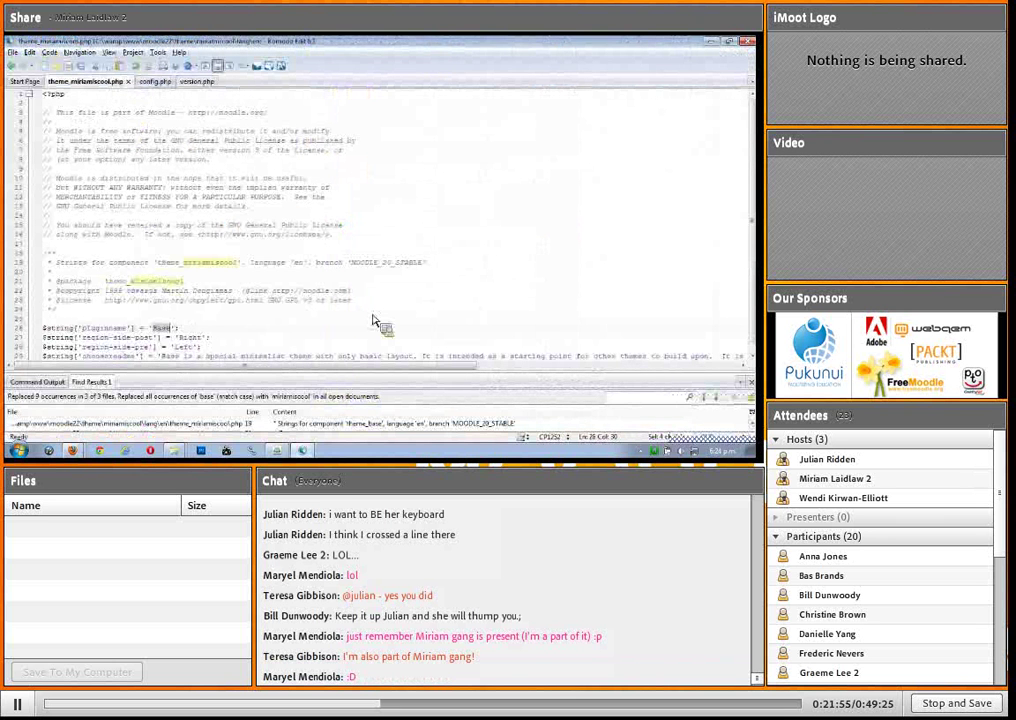
{"action": "type", "text": "Miriam i"}
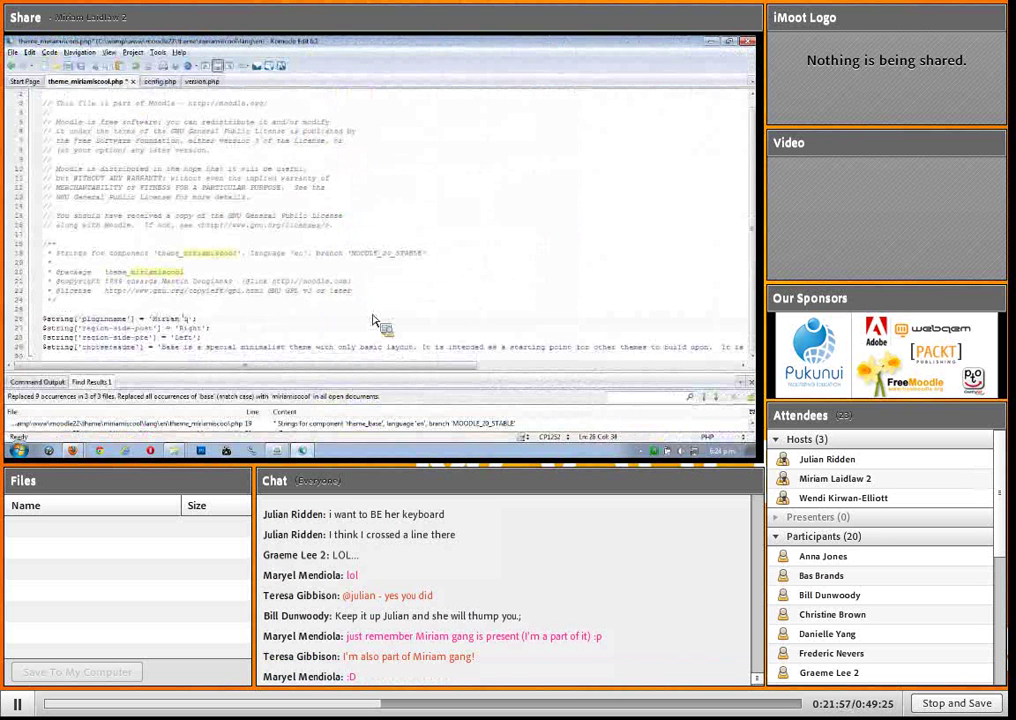
{"action": "type", "text": "s Cool"}
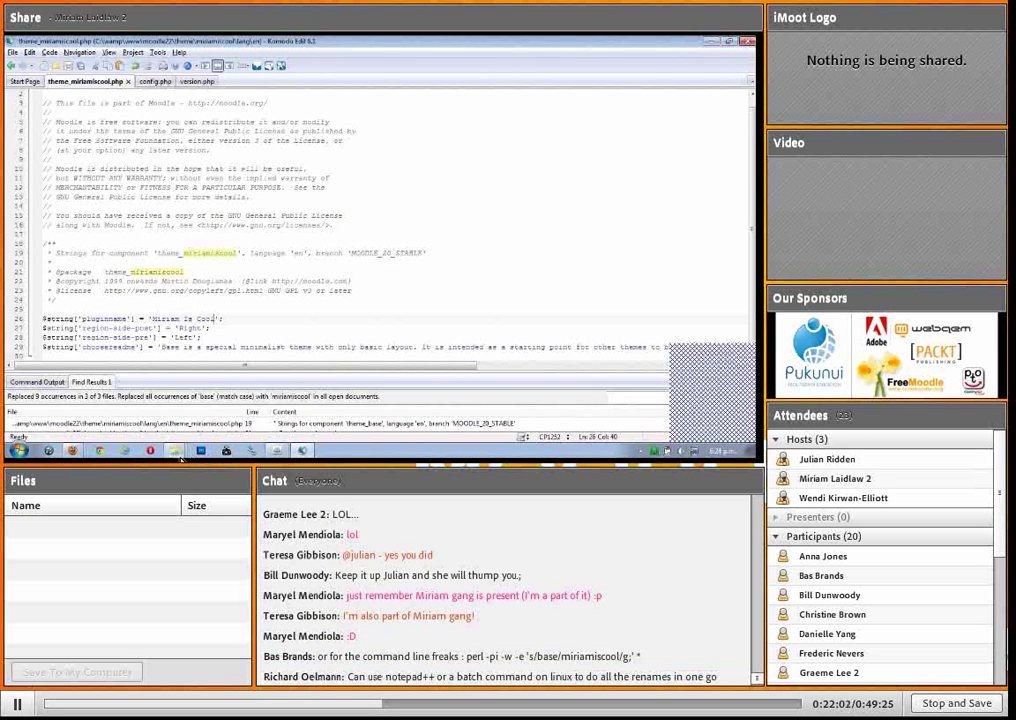
{"action": "left_click", "coordinate": [176, 451]}
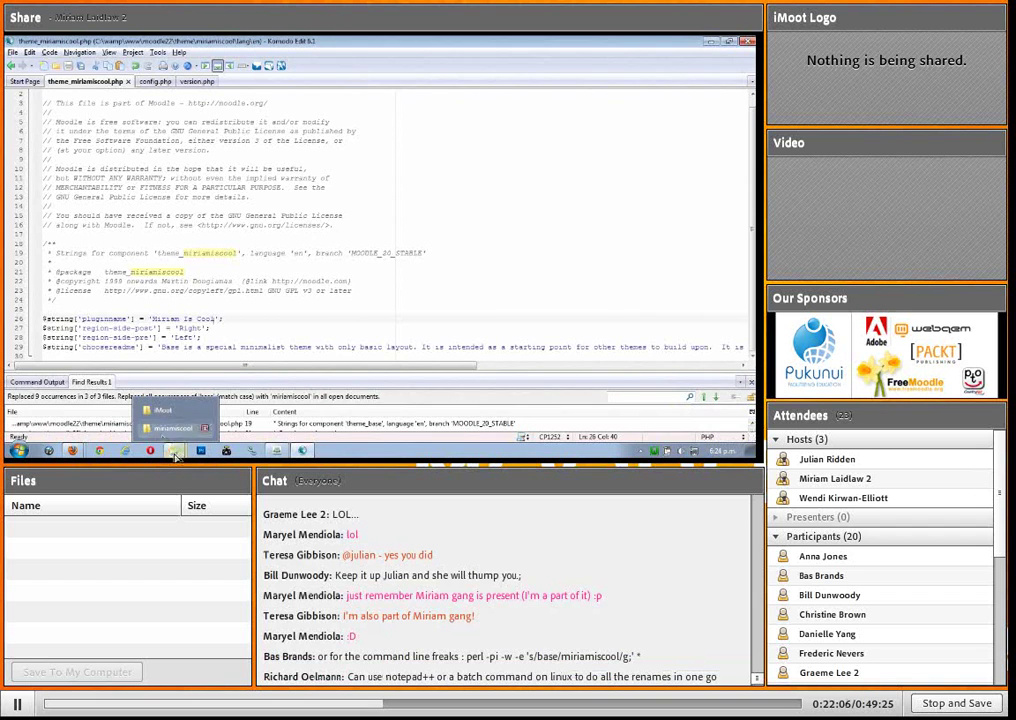
{"action": "left_click", "coordinate": [72, 451]}
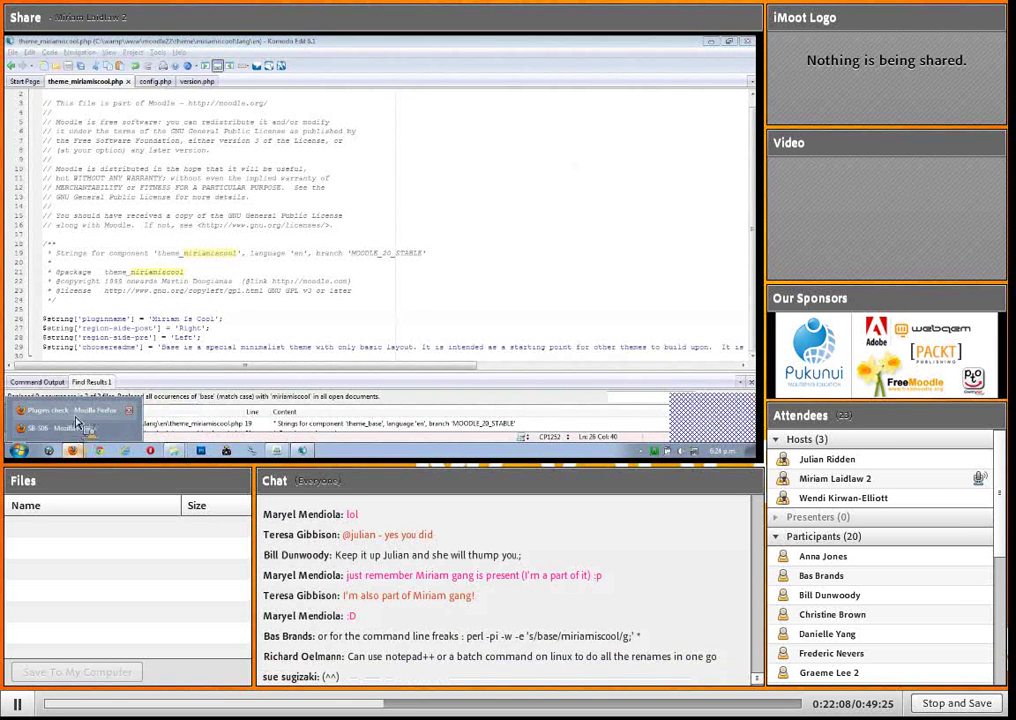
- Refresh the Plugins check page, run the upgrade, and continue after theme_miriamiscool installs successfully
{"action": "left_click", "coordinate": [67, 414]}
{"action": "key", "text": "F5"}
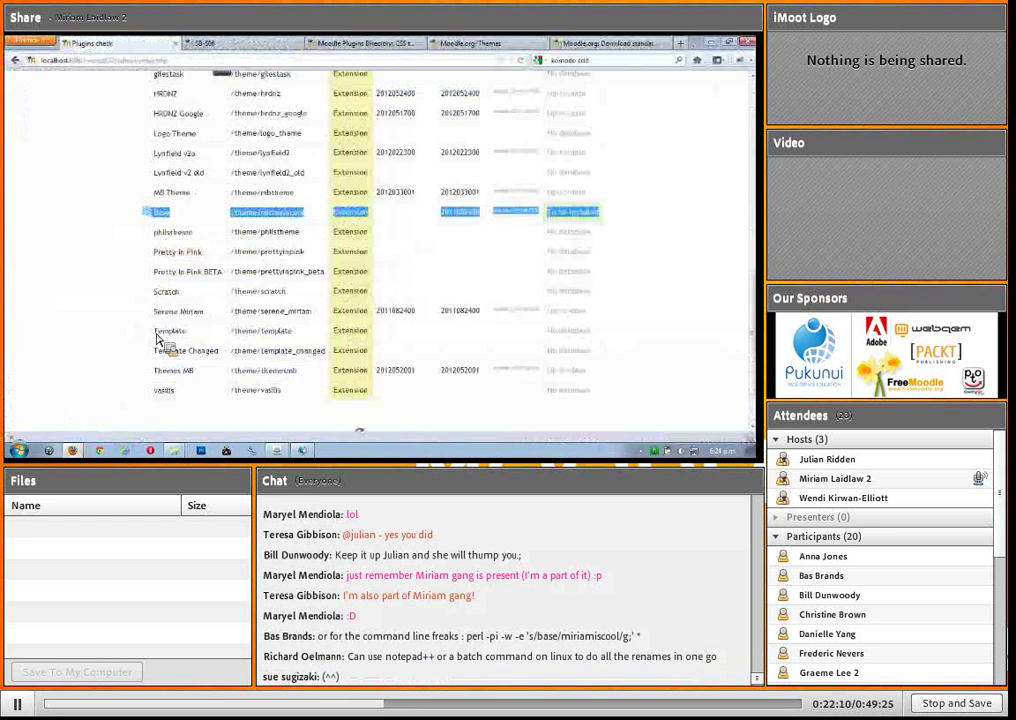
{"action": "scroll", "coordinate": [127, 248], "scroll_direction": "down", "scroll_amount": 2}
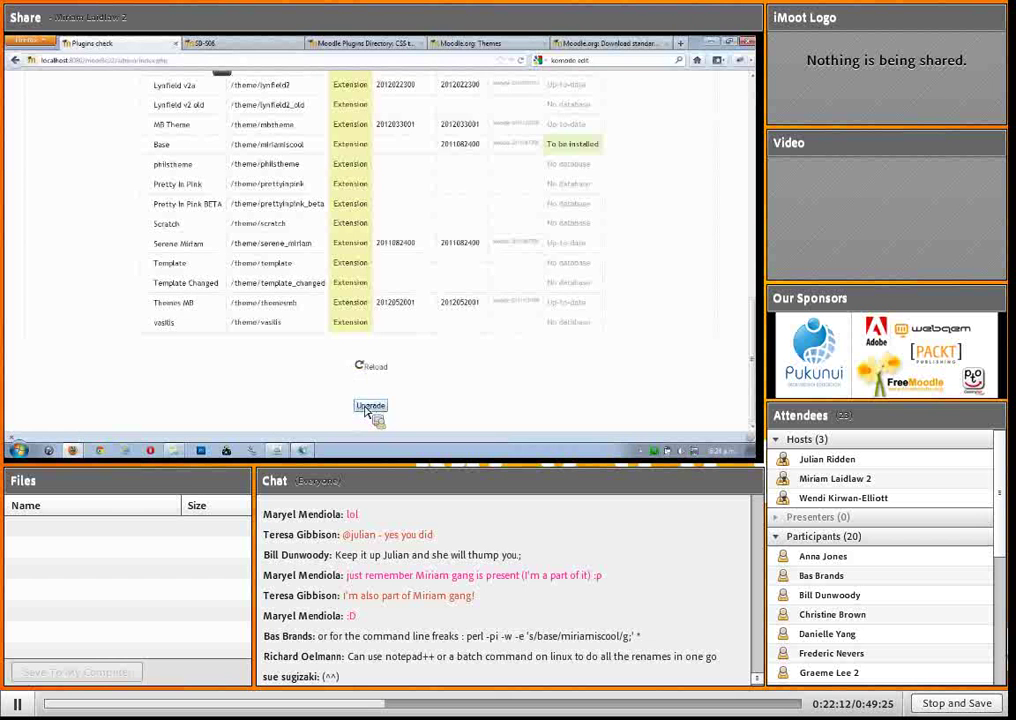
{"action": "left_click", "coordinate": [350, 364]}
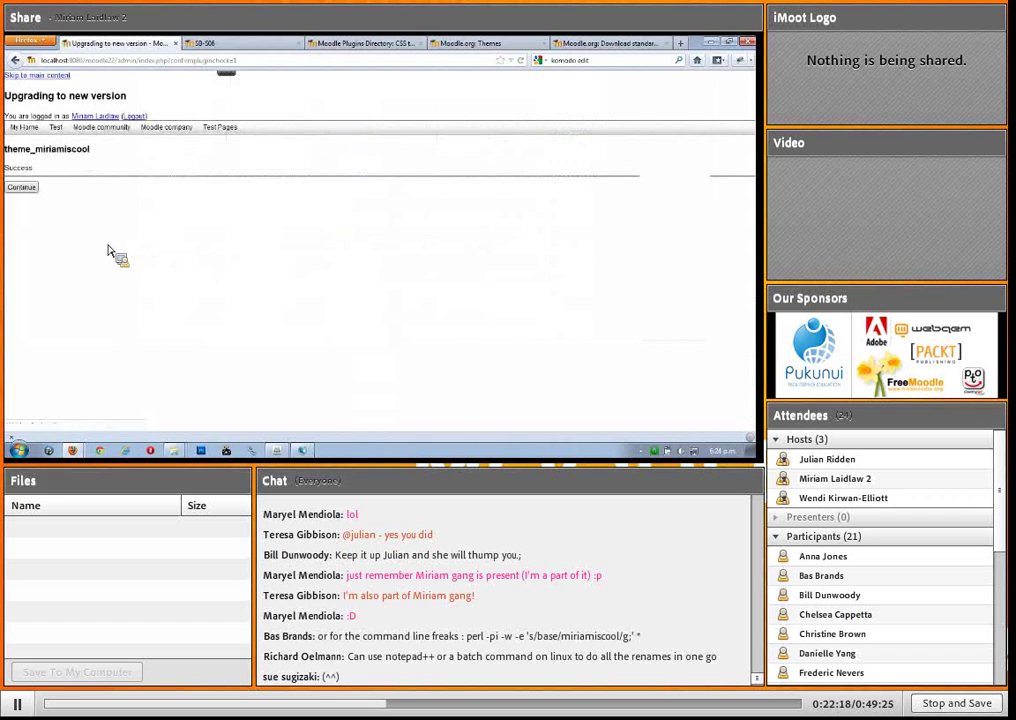
{"action": "left_click", "coordinate": [25, 189]}
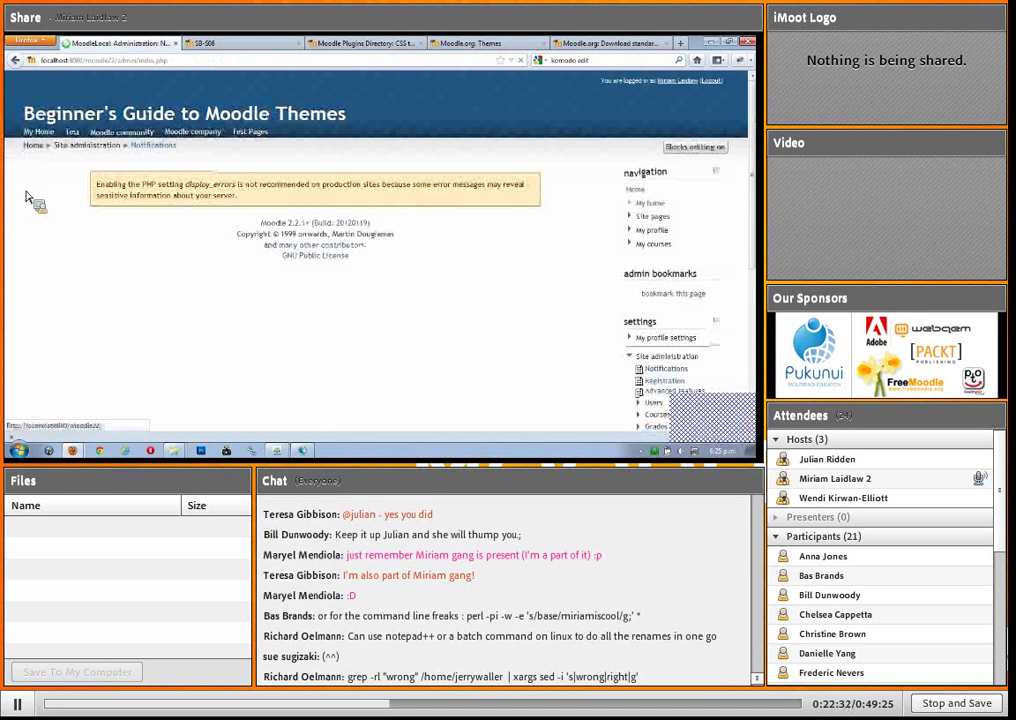
- Go from the Notifications page to the Moodle site home via the breadcrumb
{"action": "left_click", "coordinate": [31, 150]}
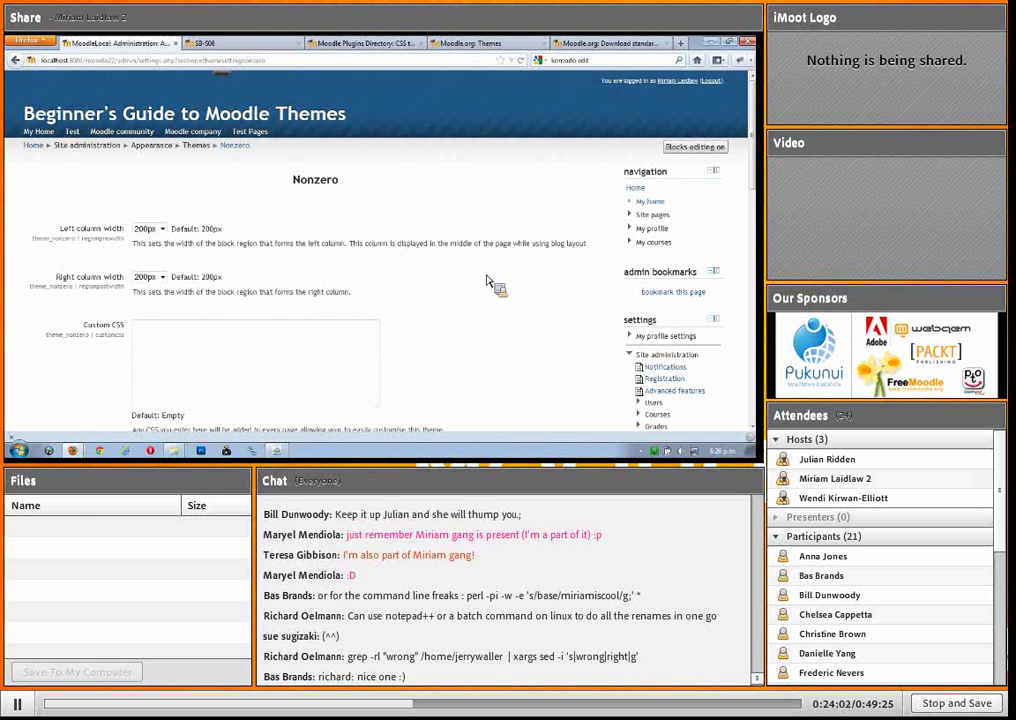
- Open Firebug on the Nonzero settings page and widen its style rules pane
{"action": "left_click", "coordinate": [744, 68]}
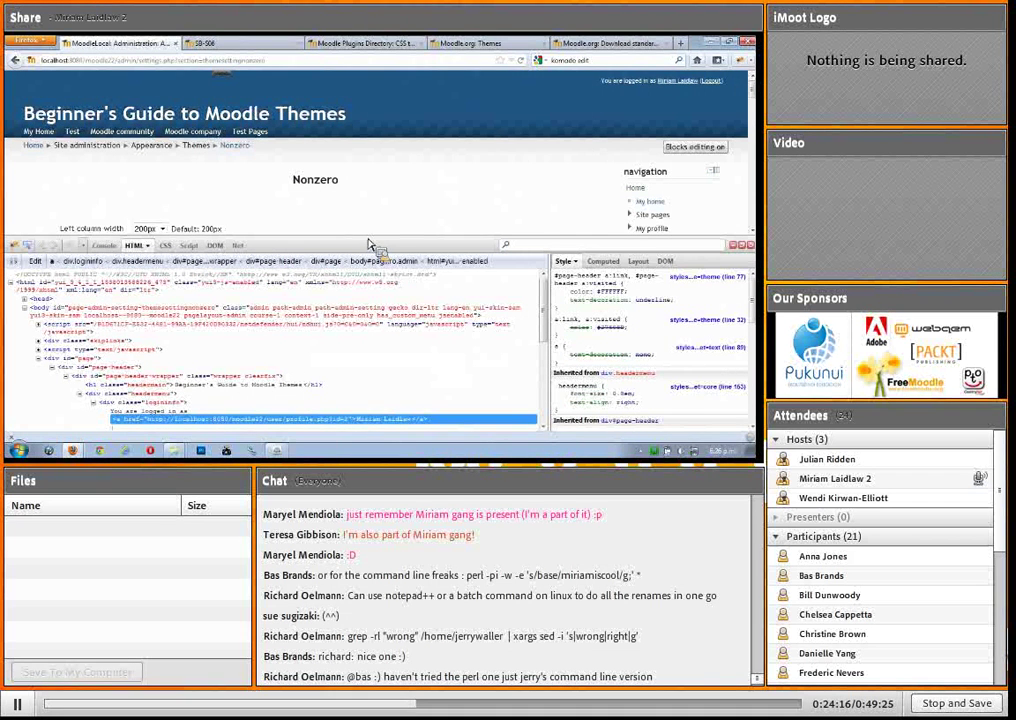
{"action": "mouse_move", "coordinate": [368, 245]}
{"action": "left_mouse_down"}
{"action": "mouse_move", "coordinate": [372, 392]}
{"action": "mouse_move", "coordinate": [378, 262]}
{"action": "mouse_move", "coordinate": [369, 256]}
{"action": "left_mouse_up"}
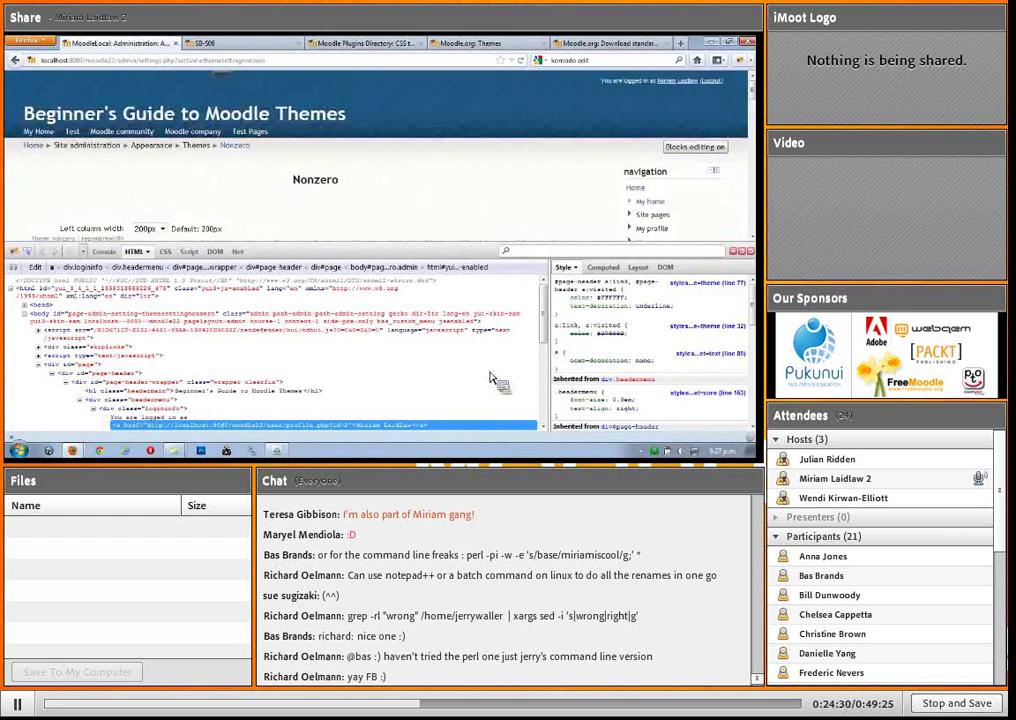
{"action": "left_click_drag", "start_coordinate": [550, 364], "coordinate": [461, 363]}
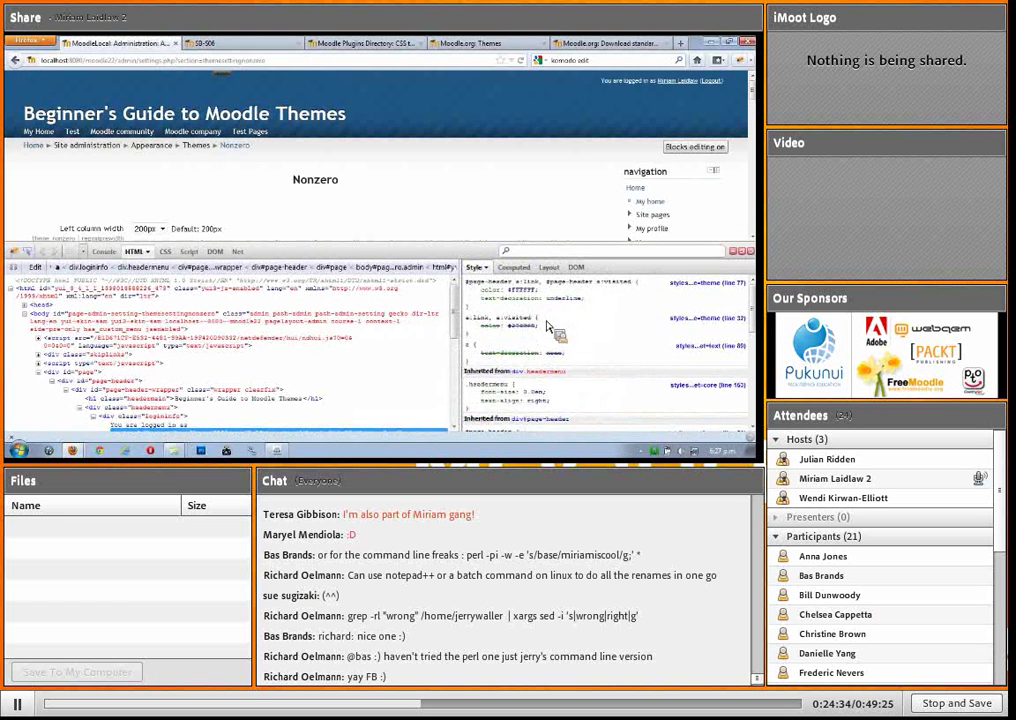
{"action": "scroll", "coordinate": [548, 329], "scroll_direction": "down", "scroll_amount": 2}
{"action": "scroll", "coordinate": [556, 327], "scroll_direction": "up", "scroll_amount": 1}
{"action": "scroll", "coordinate": [576, 356], "scroll_direction": "down", "scroll_amount": 1}
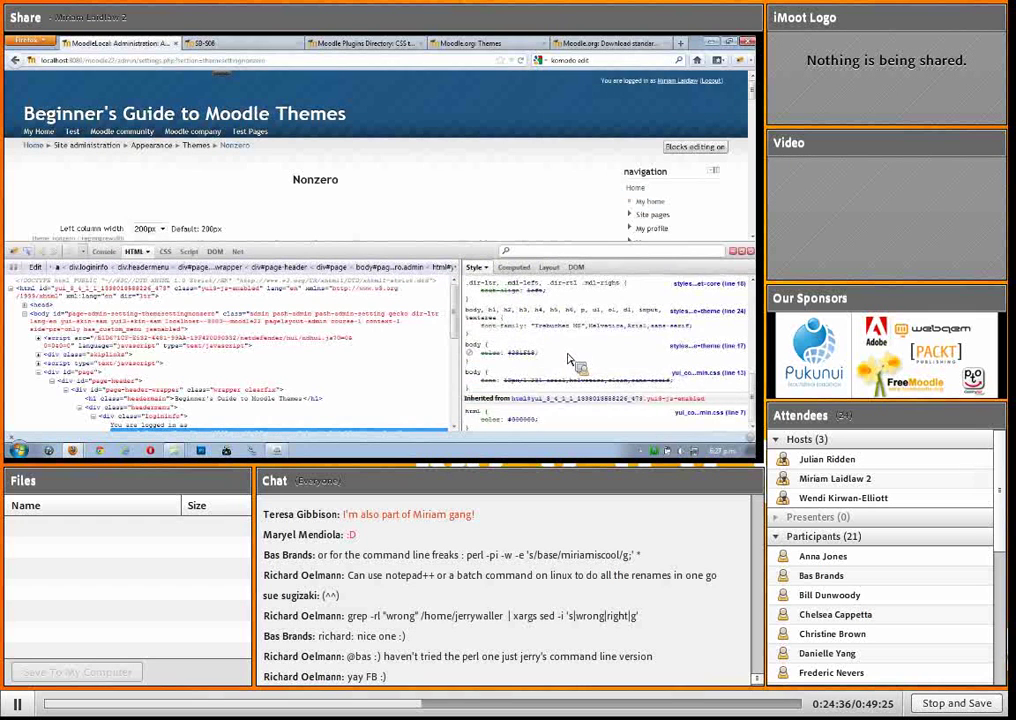
{"action": "scroll", "coordinate": [570, 361], "scroll_direction": "up", "scroll_amount": 1}
{"action": "scroll", "coordinate": [566, 361], "scroll_direction": "up", "scroll_amount": 1}
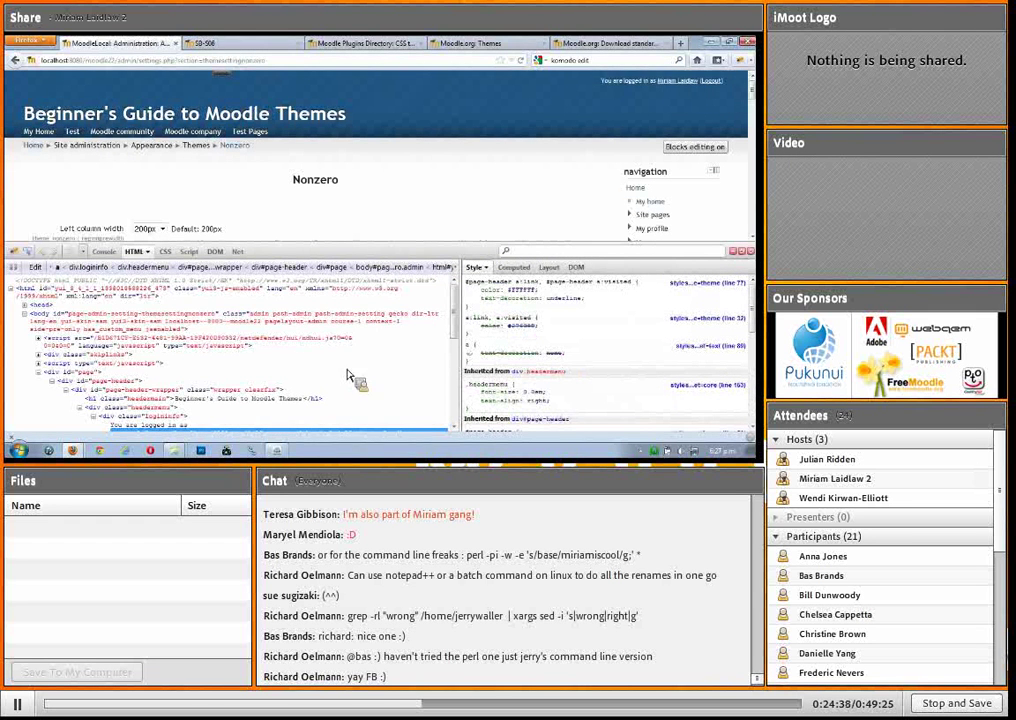
- Inspect the profile link, div.headermenu and body elements to view their CSS rules
{"action": "left_click", "coordinate": [243, 405]}
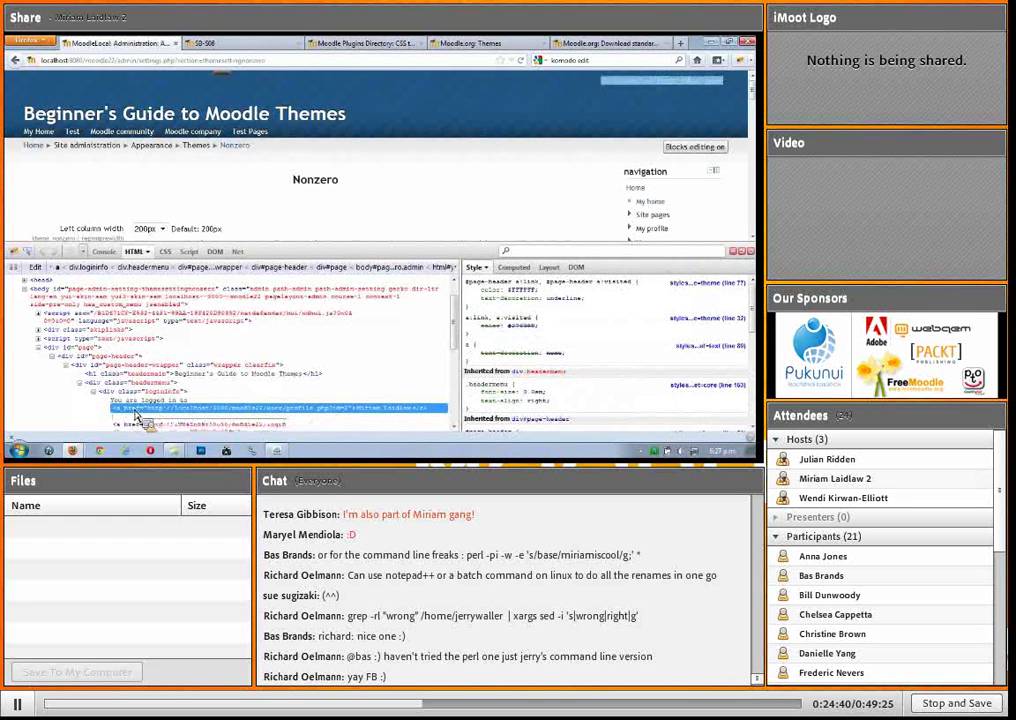
{"action": "left_click", "coordinate": [101, 385]}
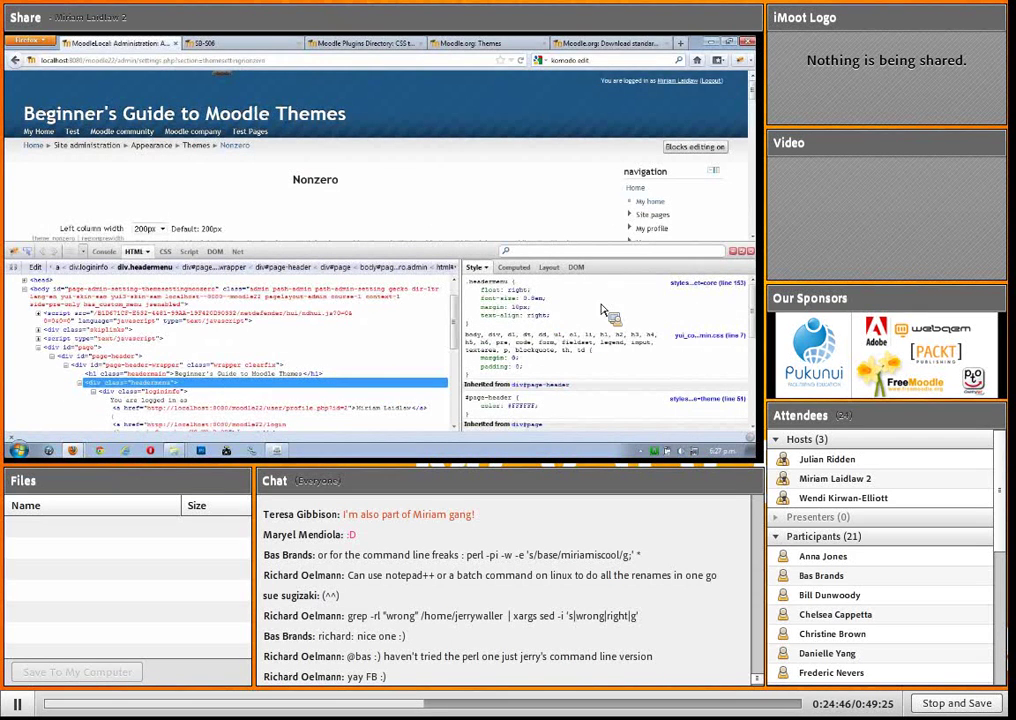
{"action": "scroll", "coordinate": [605, 312], "scroll_direction": "down", "scroll_amount": 5}
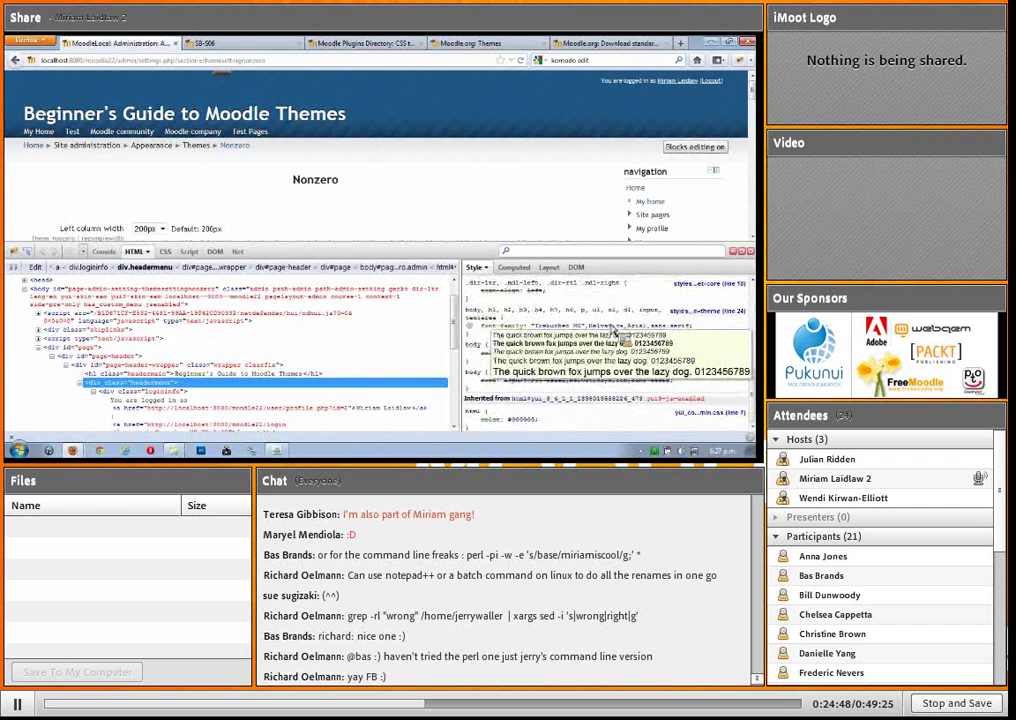
{"action": "scroll", "coordinate": [605, 320], "scroll_direction": "up", "scroll_amount": 5}
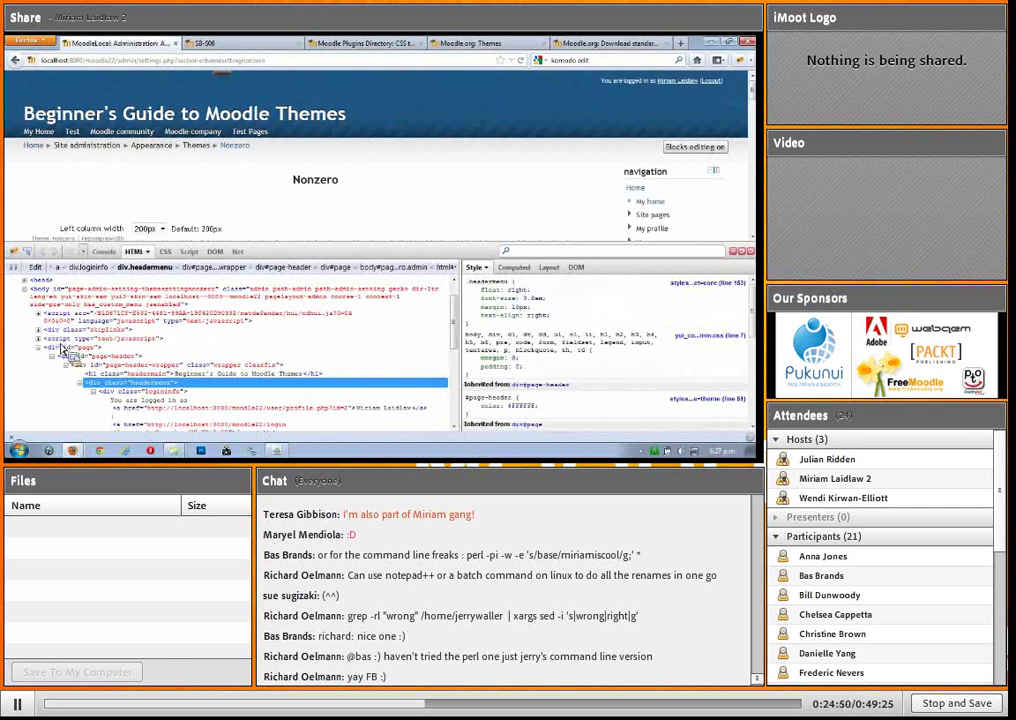
{"action": "left_click", "coordinate": [55, 288]}
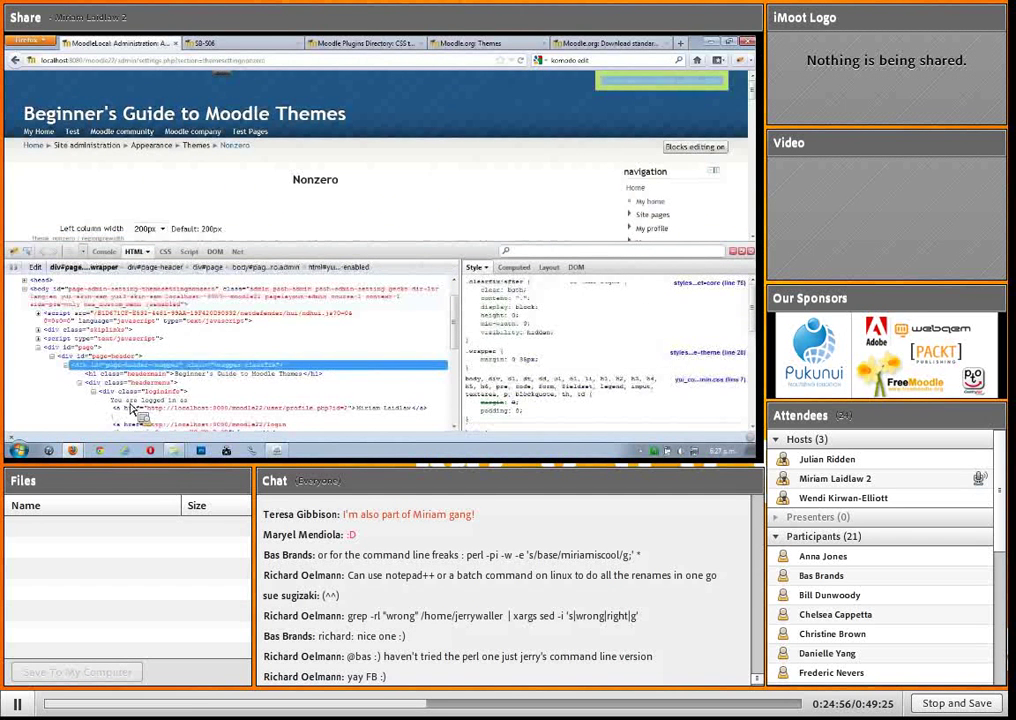
- Select div.headermenu and div.logininfo, then pick the 'Beginner's Guide to Moodle Themes' h1 title on the page
{"action": "left_click", "coordinate": [110, 383]}
{"action": "left_click", "coordinate": [180, 391]}
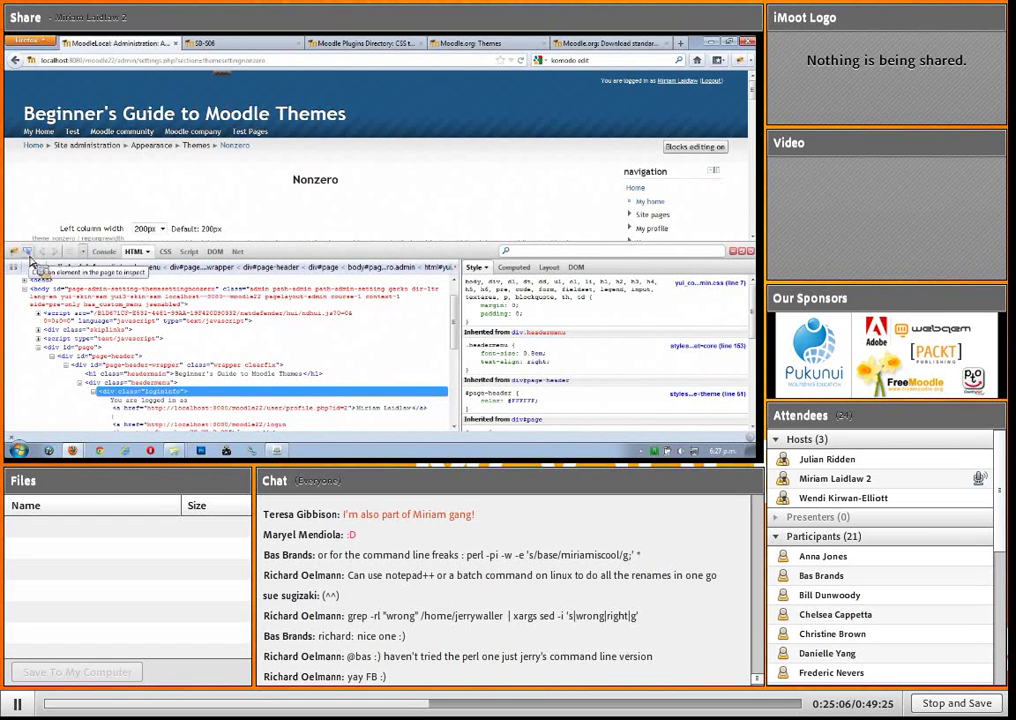
{"action": "left_click", "coordinate": [30, 259]}
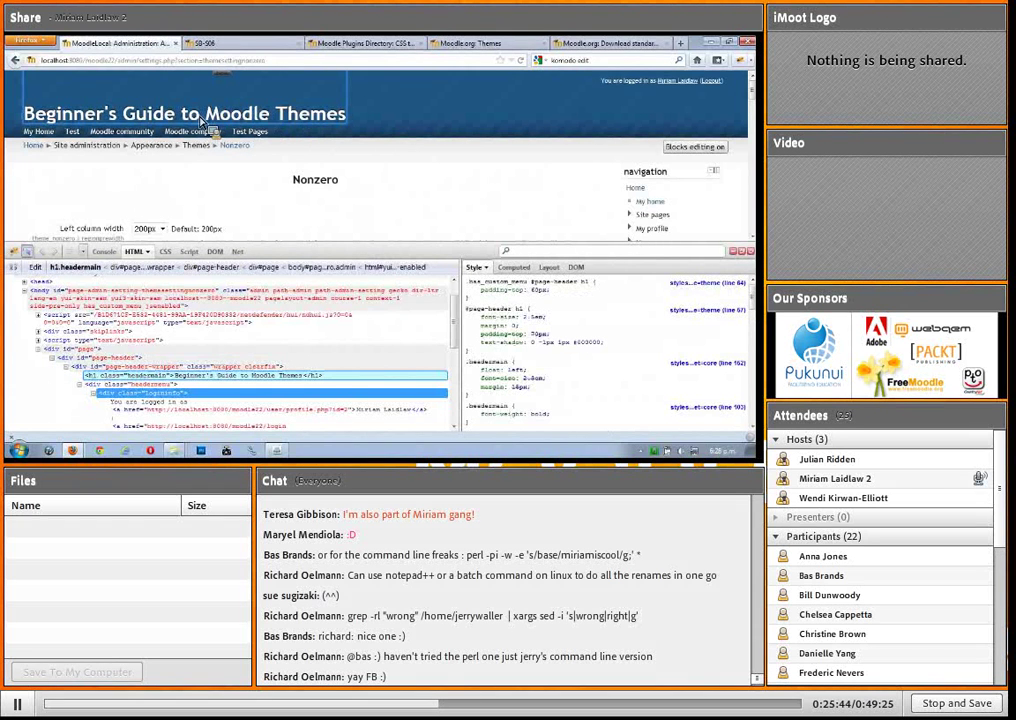
{"action": "left_click", "coordinate": [325, 120]}
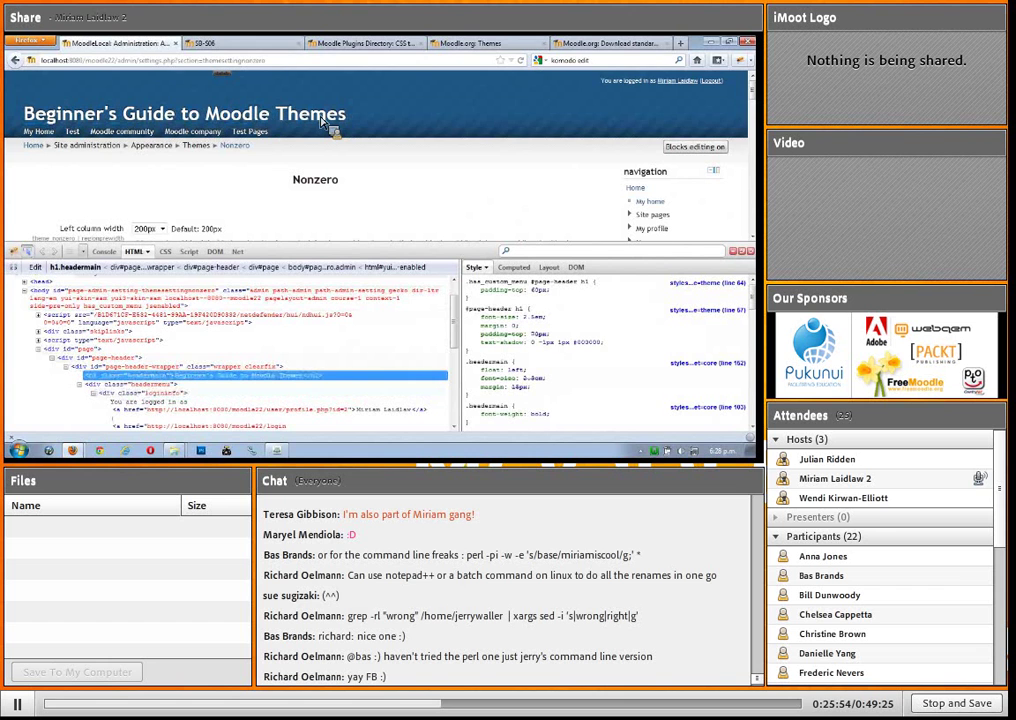
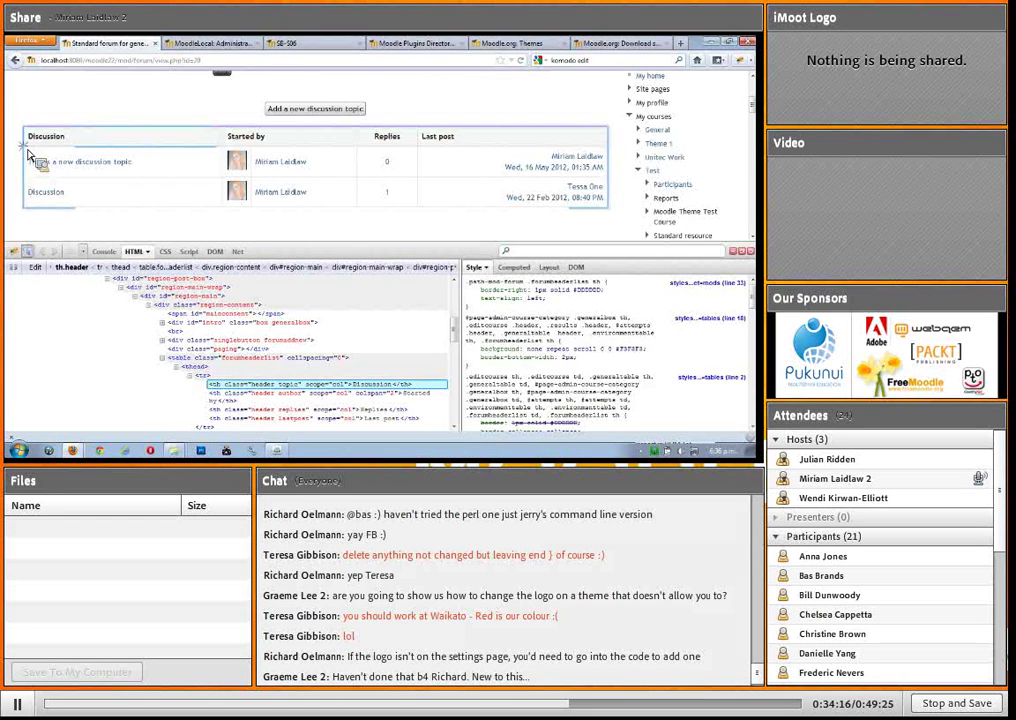
- Add background-color #f70000 to the forum table's .forumheaderlist rule in Firebug
{"action": "left_click", "coordinate": [29, 155]}
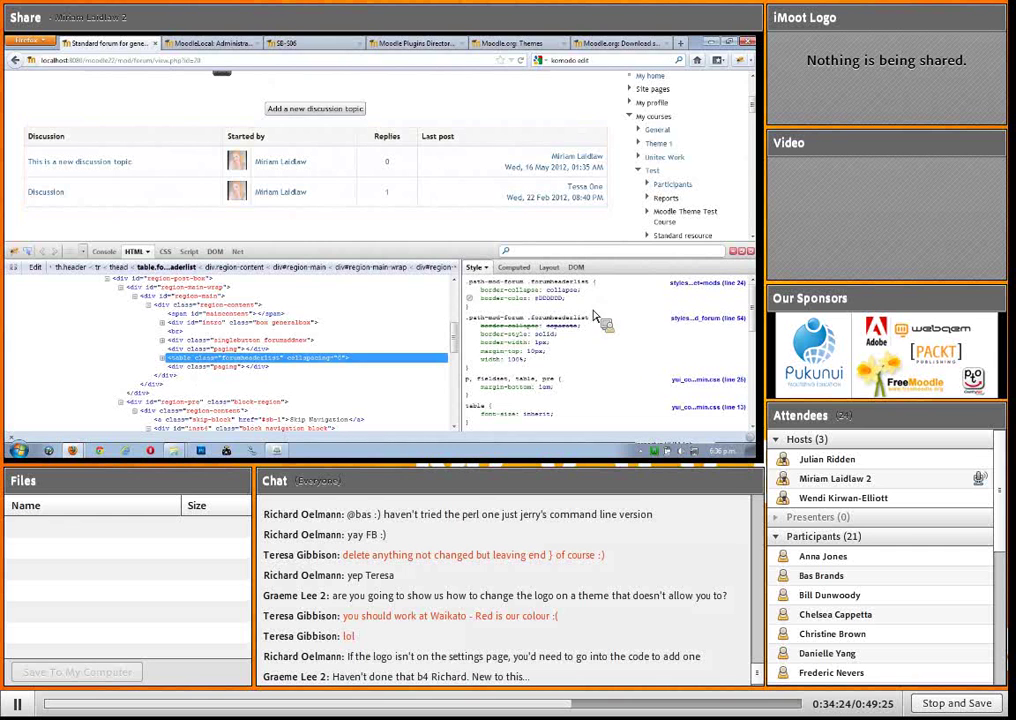
{"action": "right_click", "coordinate": [592, 303]}
{"action": "left_click", "coordinate": [626, 320]}
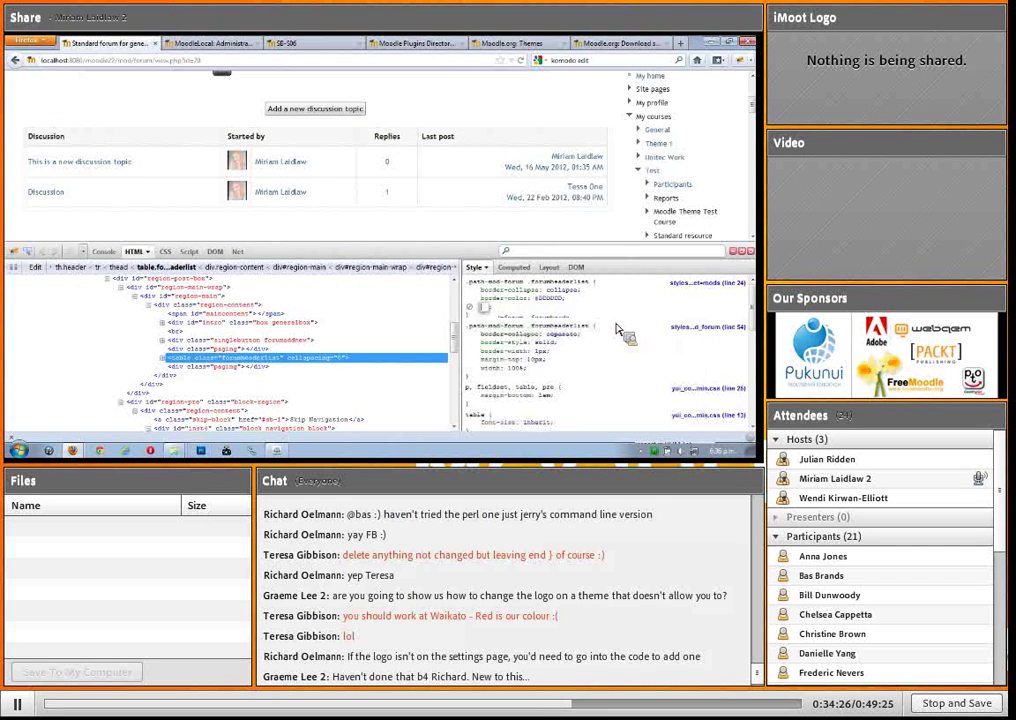
{"action": "type", "text": "background"}
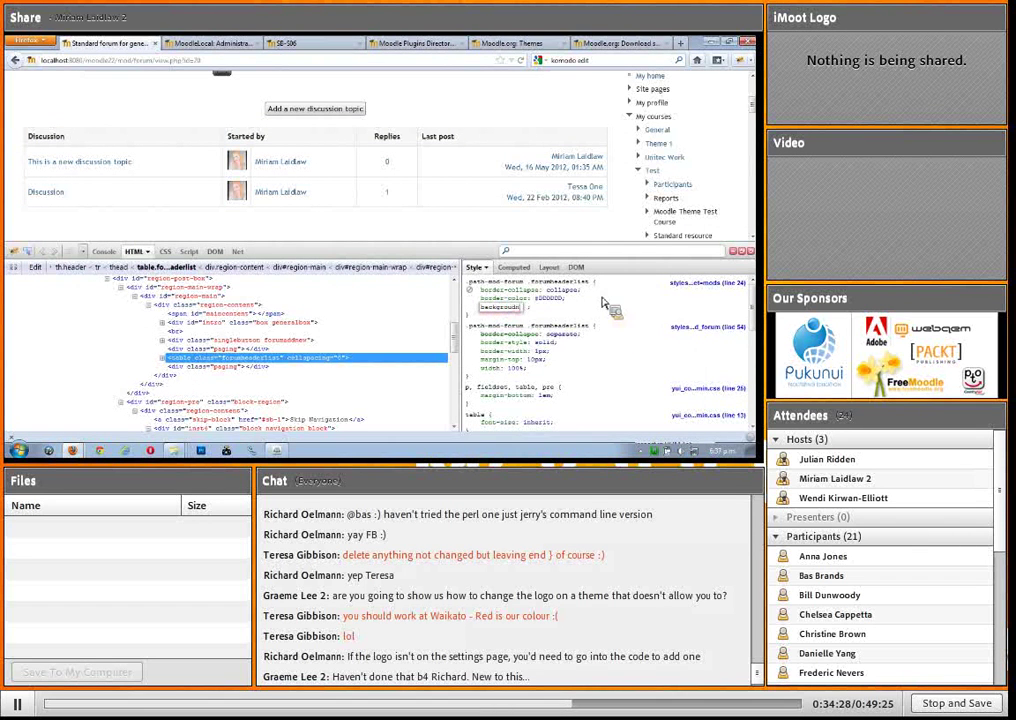
{"action": "key", "text": "Tab"}
{"action": "key", "text": "Tab"}
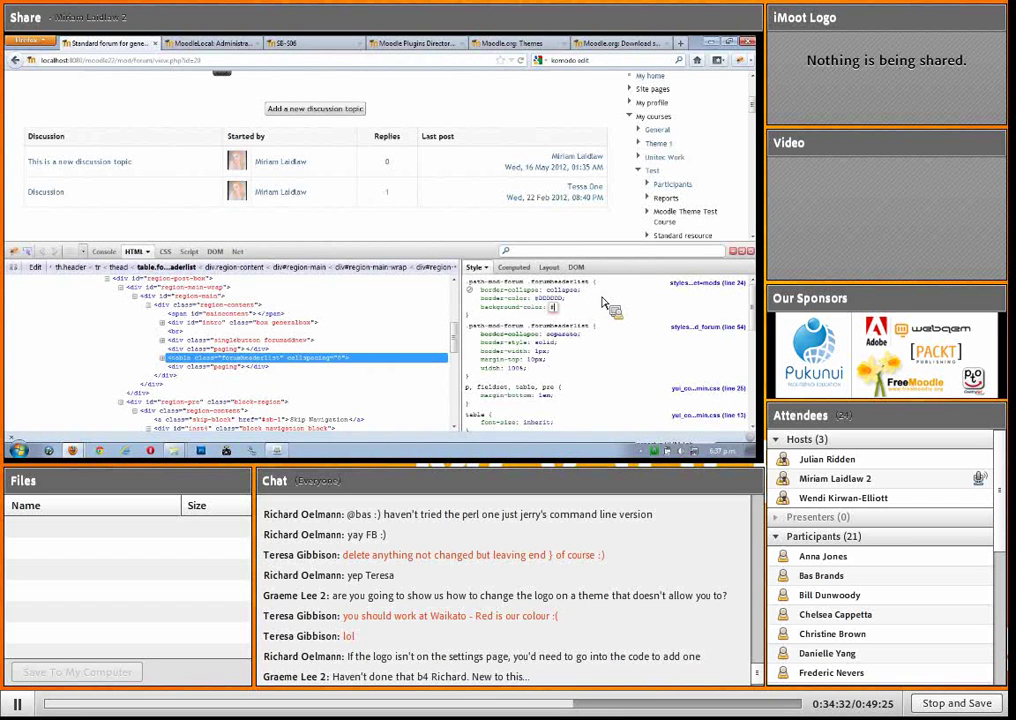
{"action": "type", "text": "#f70000"}
{"action": "key", "text": "Return"}
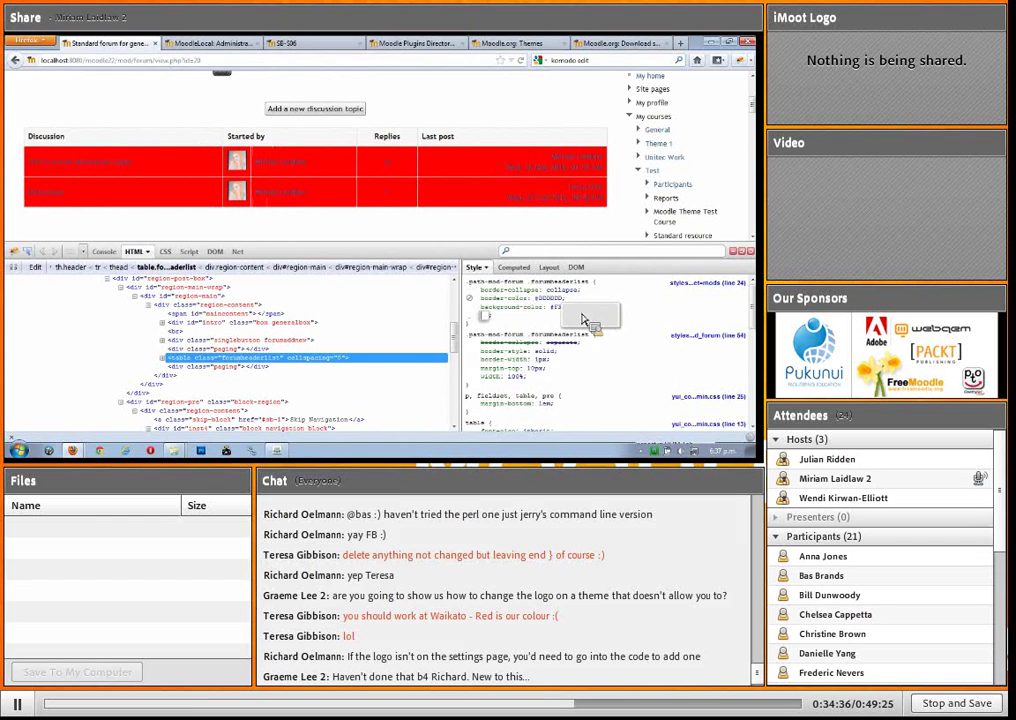
- Dismiss the extra empty property editor and review the rule's property lines
{"action": "left_click", "coordinate": [612, 306]}
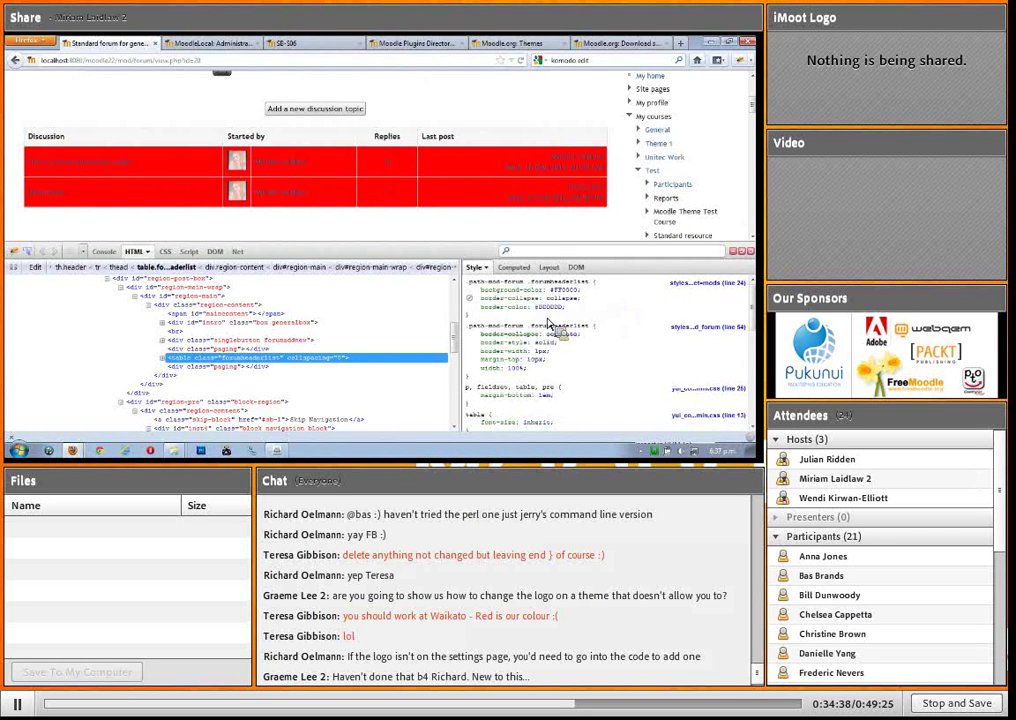
{"action": "left_click_drag", "start_coordinate": [483, 320], "coordinate": [466, 287]}
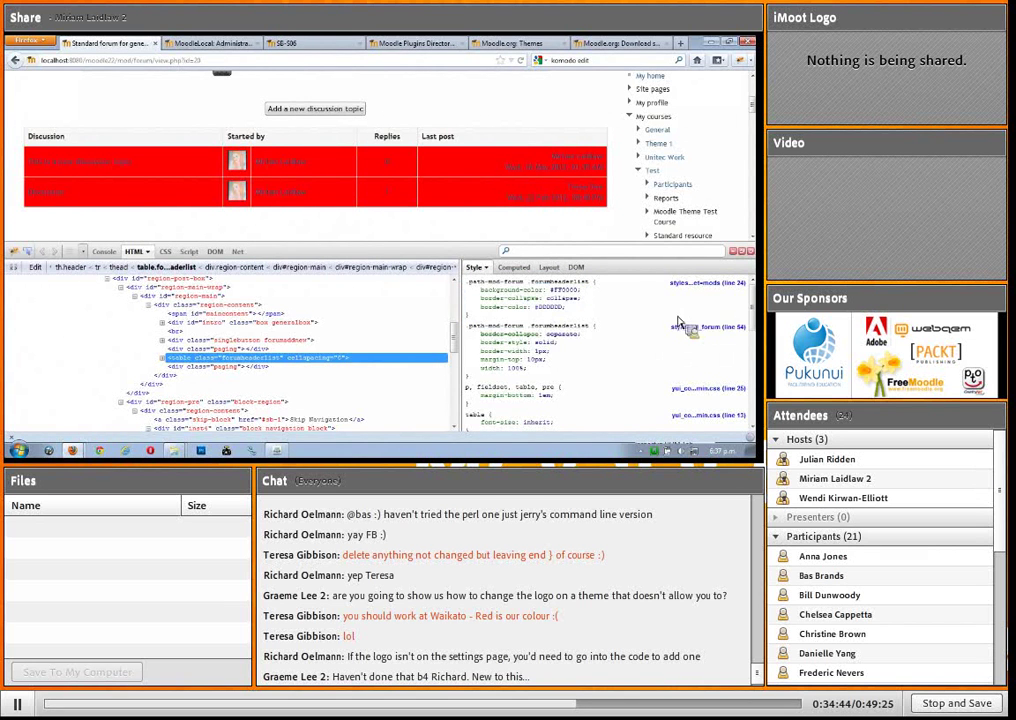
{"action": "left_click", "coordinate": [622, 305]}
- Delete the border-collapse and border-color lines from the Nonzero Custom CSS and save
{"action": "left_click", "coordinate": [185, 43]}
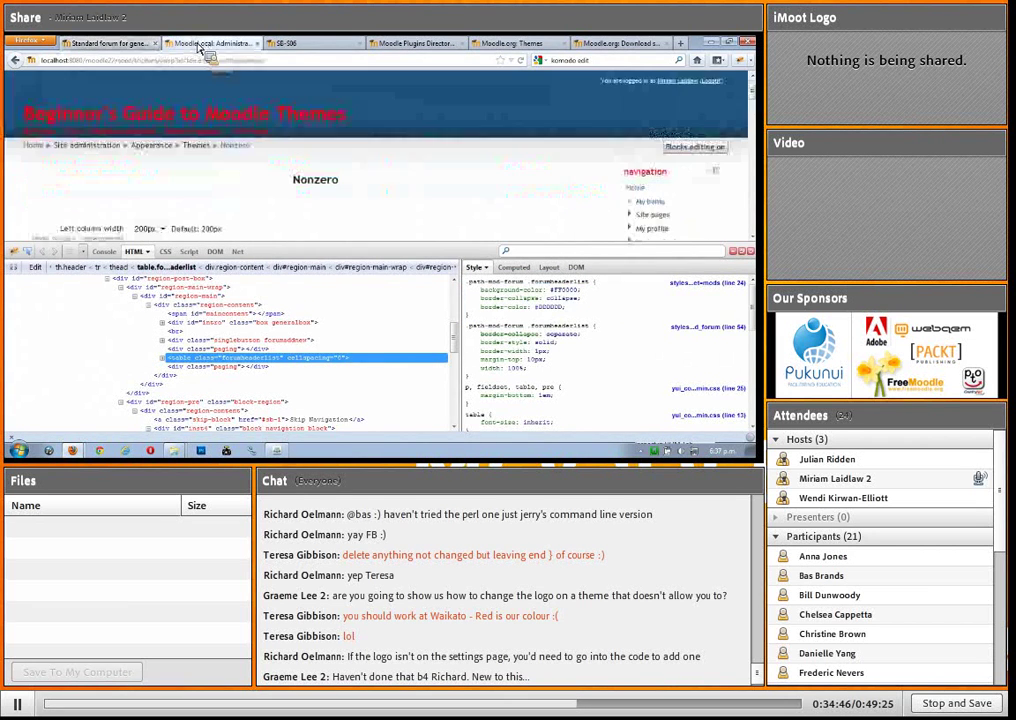
{"action": "left_click", "coordinate": [749, 251]}
{"action": "scroll", "coordinate": [355, 257], "scroll_direction": "down", "scroll_amount": 3}
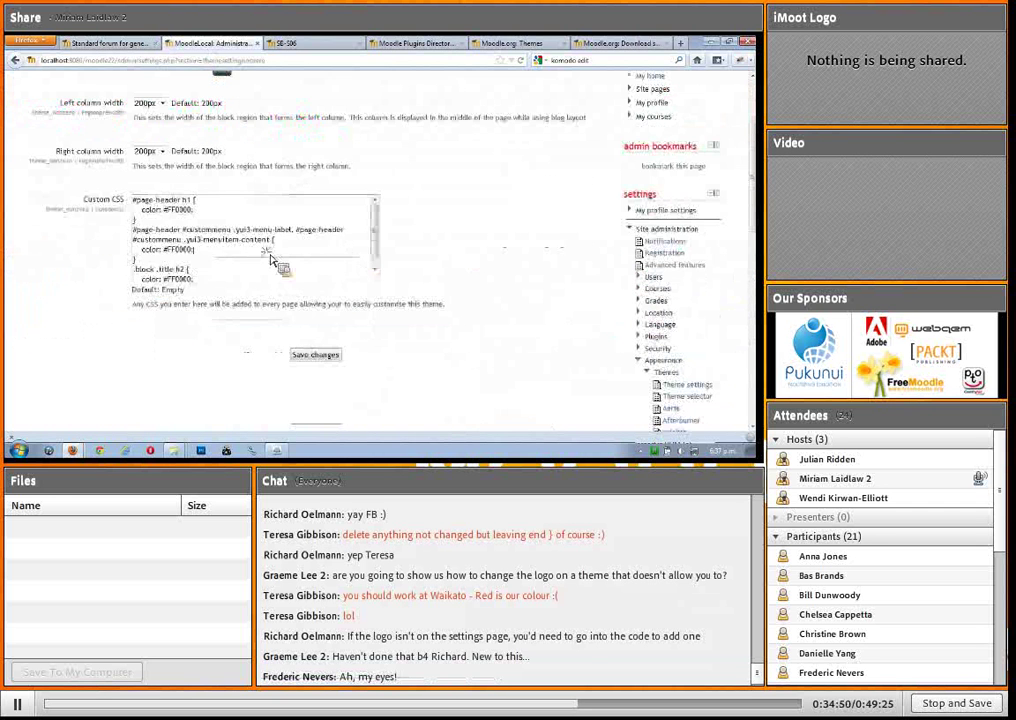
{"action": "scroll", "coordinate": [255, 263], "scroll_direction": "down", "scroll_amount": 1}
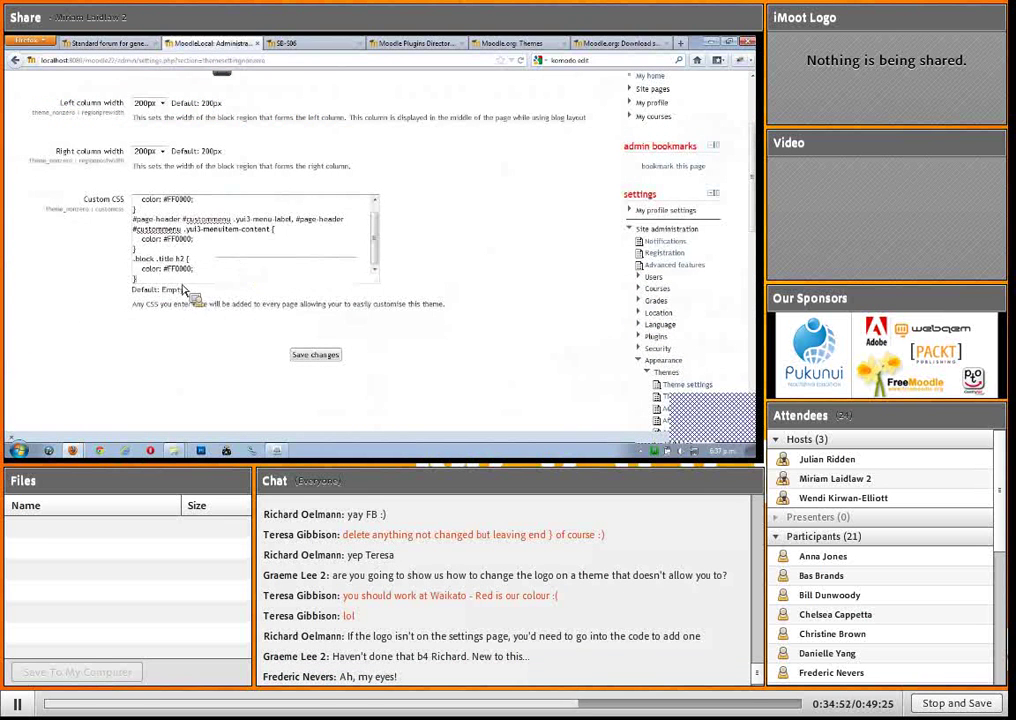
{"action": "scroll", "coordinate": [316, 268], "scroll_direction": "down", "scroll_amount": 1}
{"action": "scroll", "coordinate": [320, 266], "scroll_direction": "down", "scroll_amount": 3}
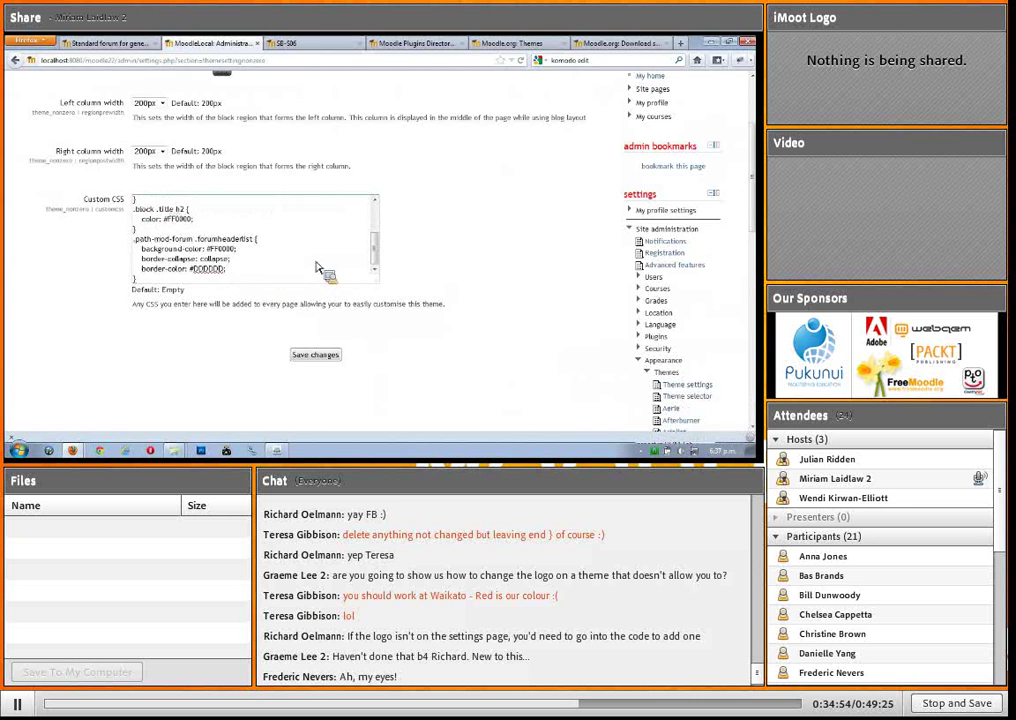
{"action": "left_click_drag", "start_coordinate": [133, 258], "coordinate": [218, 272]}
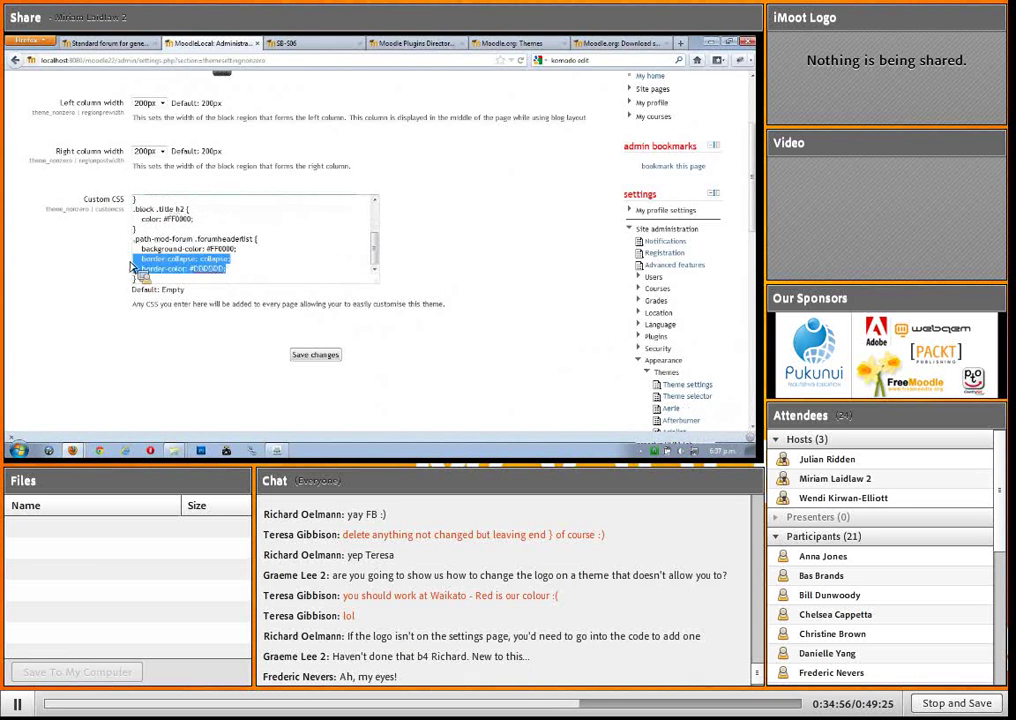
{"action": "key", "text": "Delete"}
{"action": "left_click", "coordinate": [312, 354]}
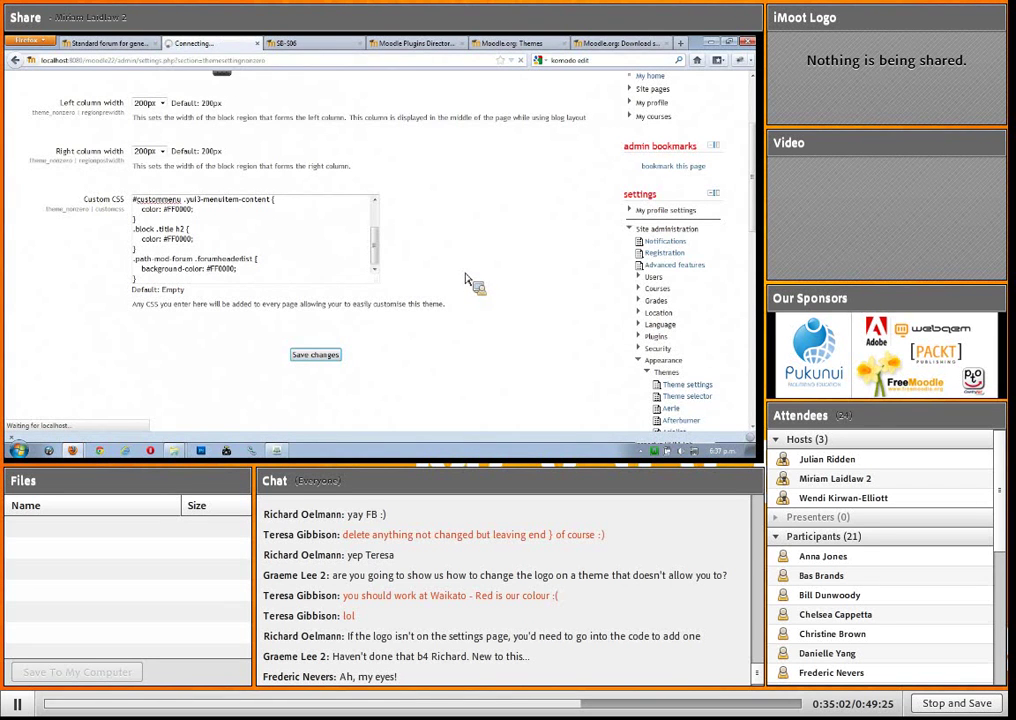
- Reload the forum to show the red discussion table, then browse the Test course page
{"action": "left_click", "coordinate": [104, 45]}
{"action": "left_click", "coordinate": [521, 61]}
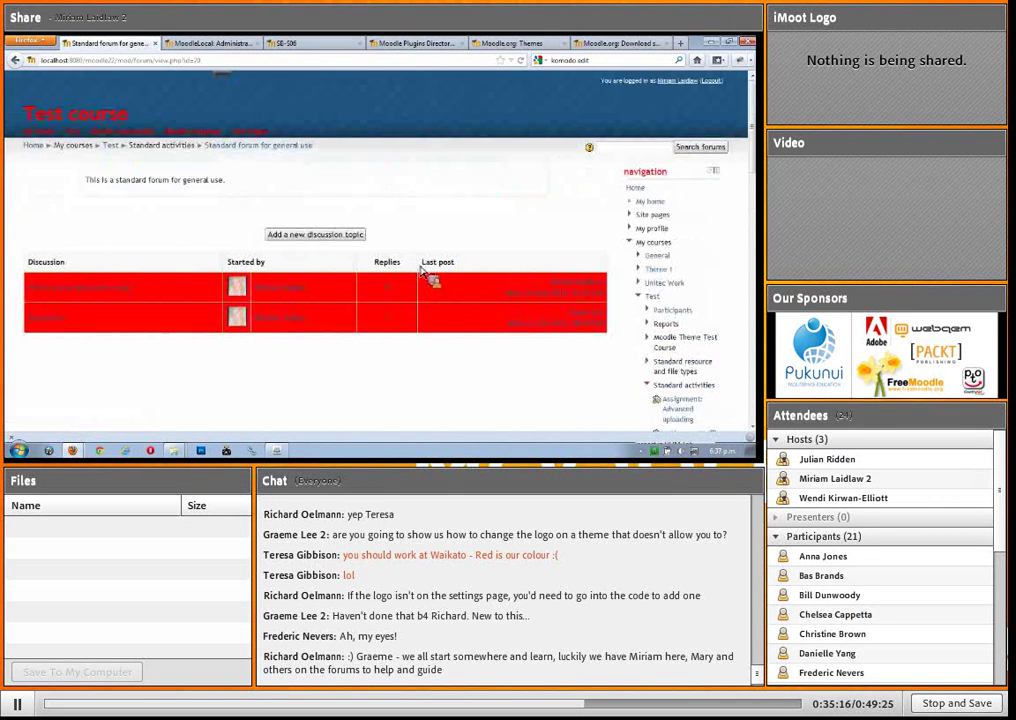
{"action": "left_click", "coordinate": [112, 145]}
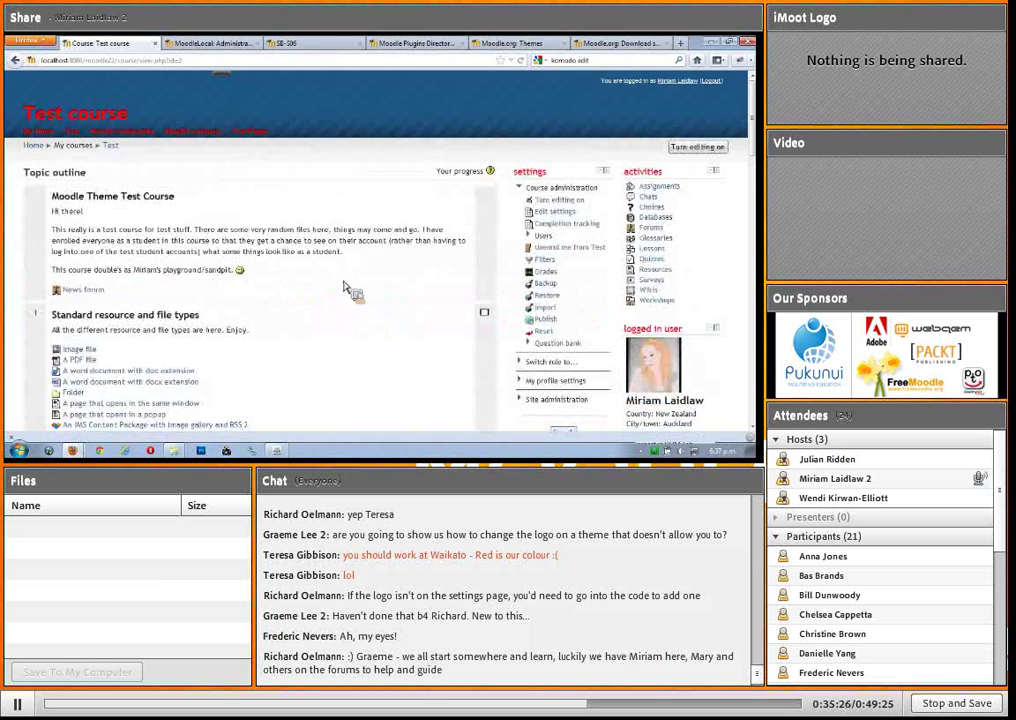
{"action": "scroll", "coordinate": [352, 284], "scroll_direction": "down", "scroll_amount": 5}
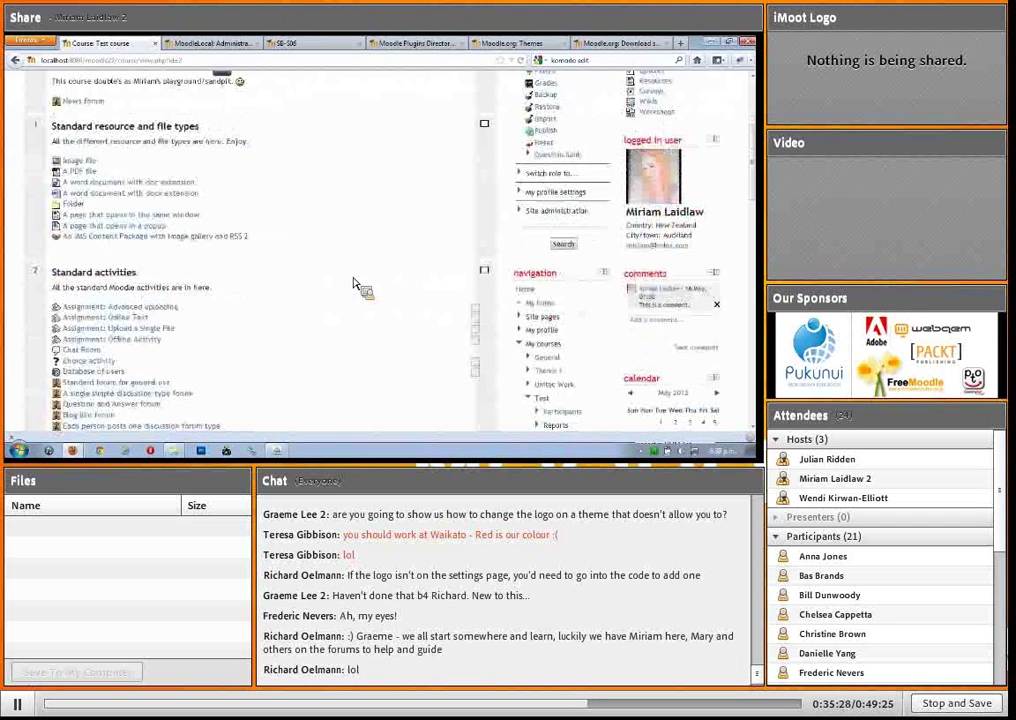
{"action": "scroll", "coordinate": [352, 284], "scroll_direction": "down", "scroll_amount": 1}
{"action": "scroll", "coordinate": [352, 284], "scroll_direction": "up", "scroll_amount": 4}
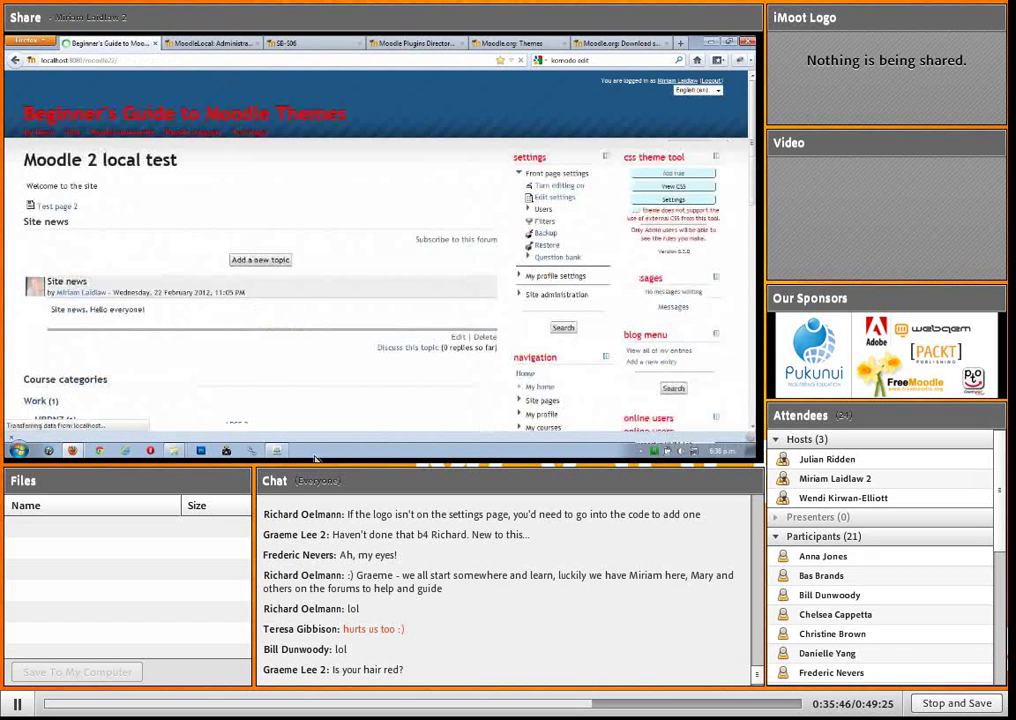
- Inspect the empty Custom logo field and its description on the Formal white theme settings
{"action": "left_click", "coordinate": [277, 451]}
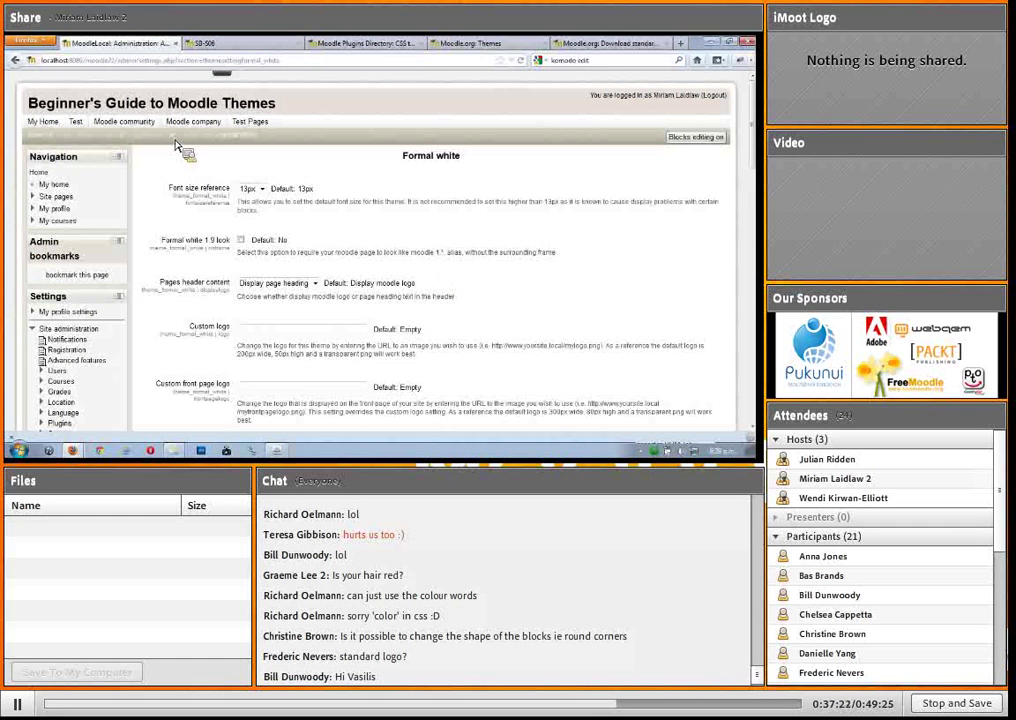
{"action": "left_click", "coordinate": [300, 329]}
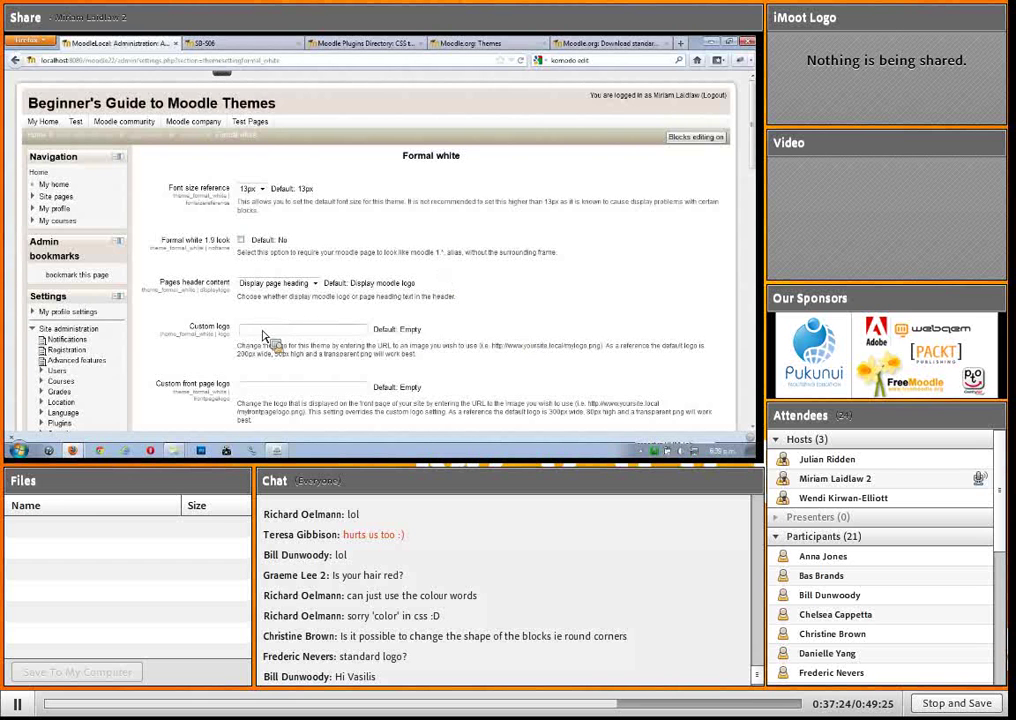
{"action": "left_click_drag", "start_coordinate": [160, 341], "coordinate": [476, 358]}
{"action": "left_click", "coordinate": [458, 355]}
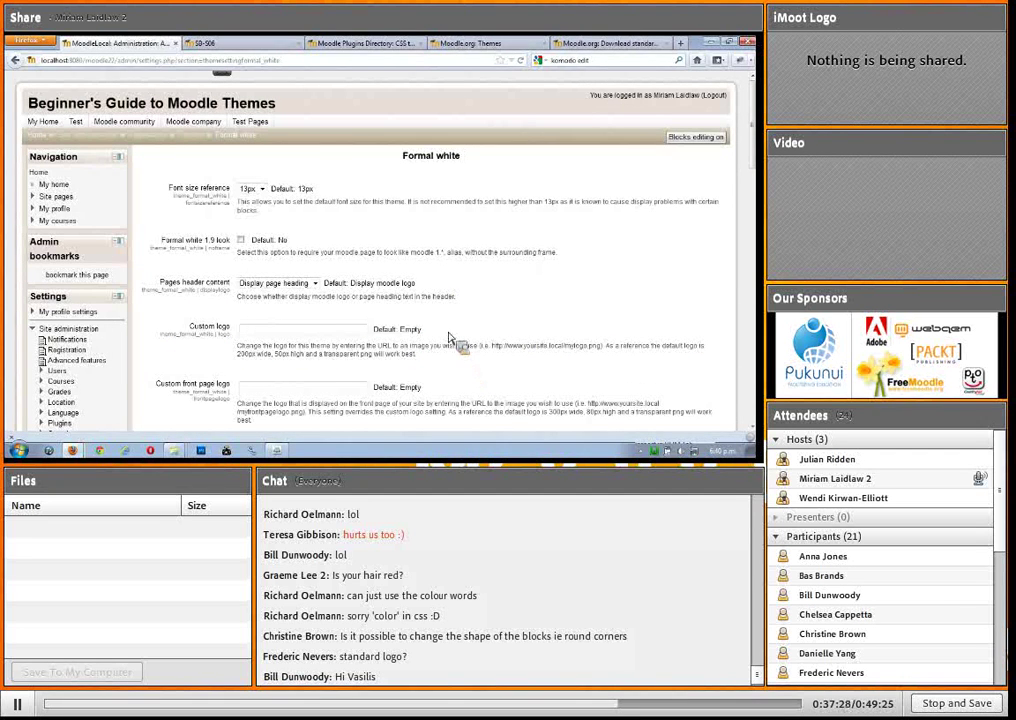